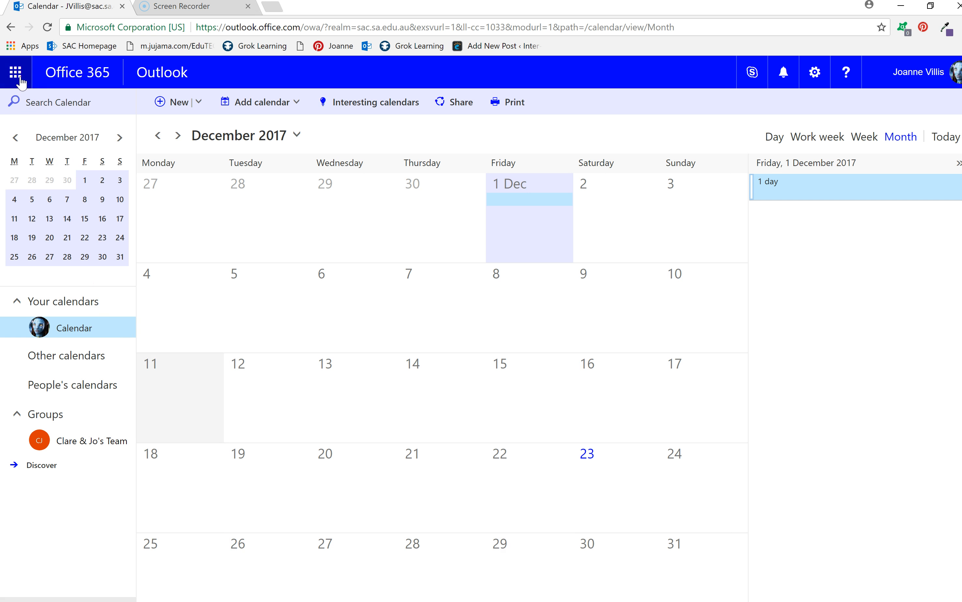
Step: Create a new calendar named Advent under Your calendars
left_click(16, 72)
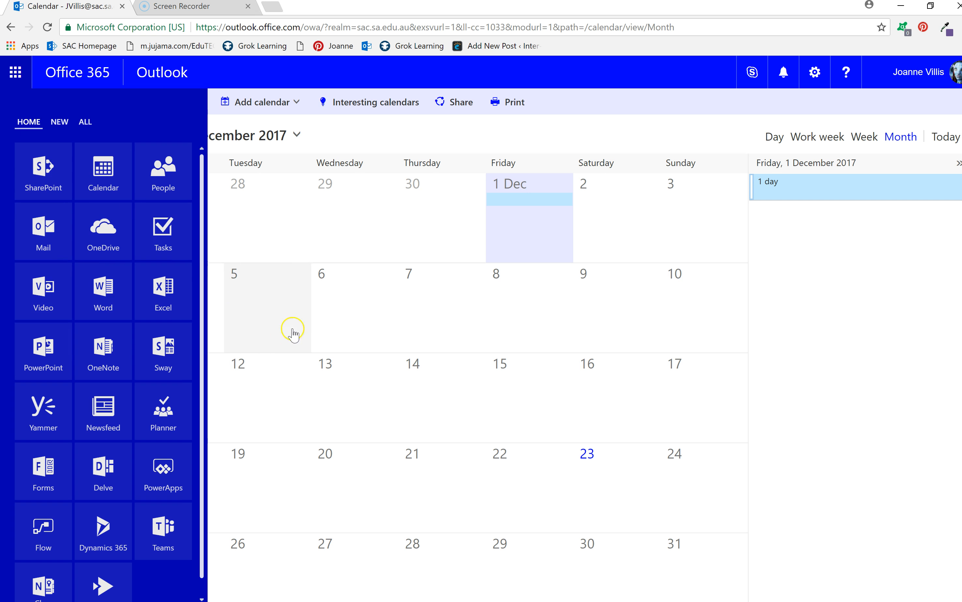
left_click(776, 329)
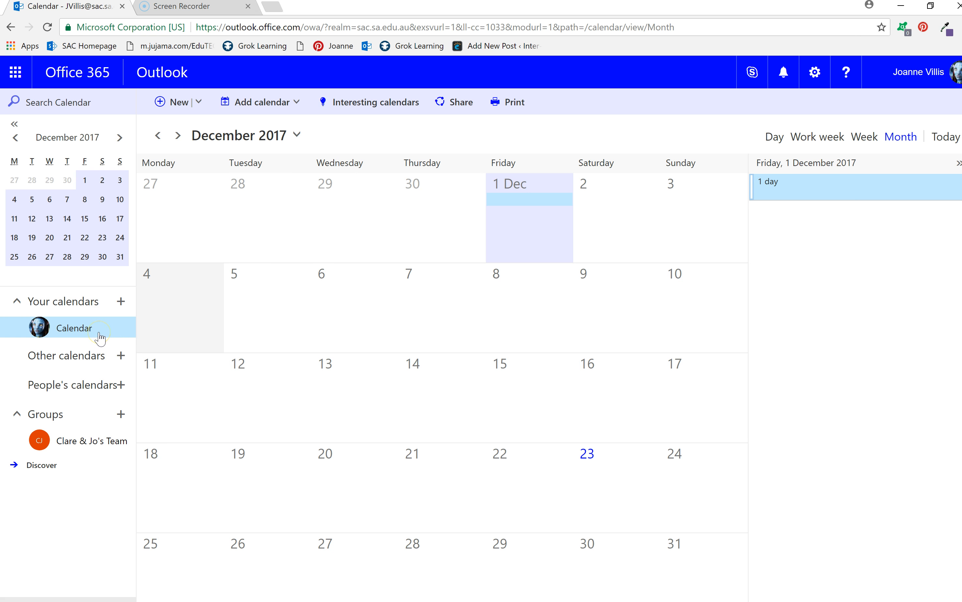
left_click(121, 303)
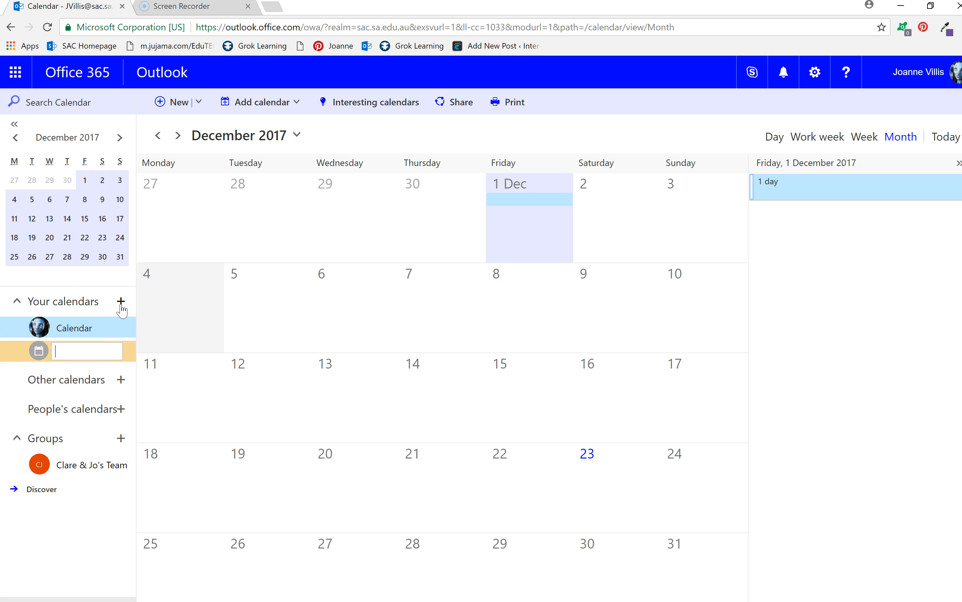
type("Advent")
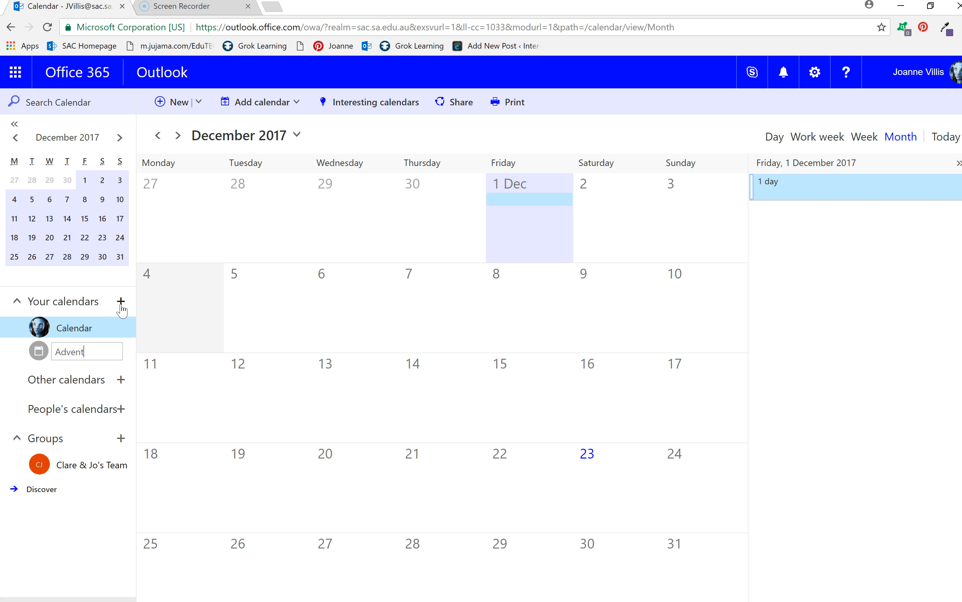
key("Return")
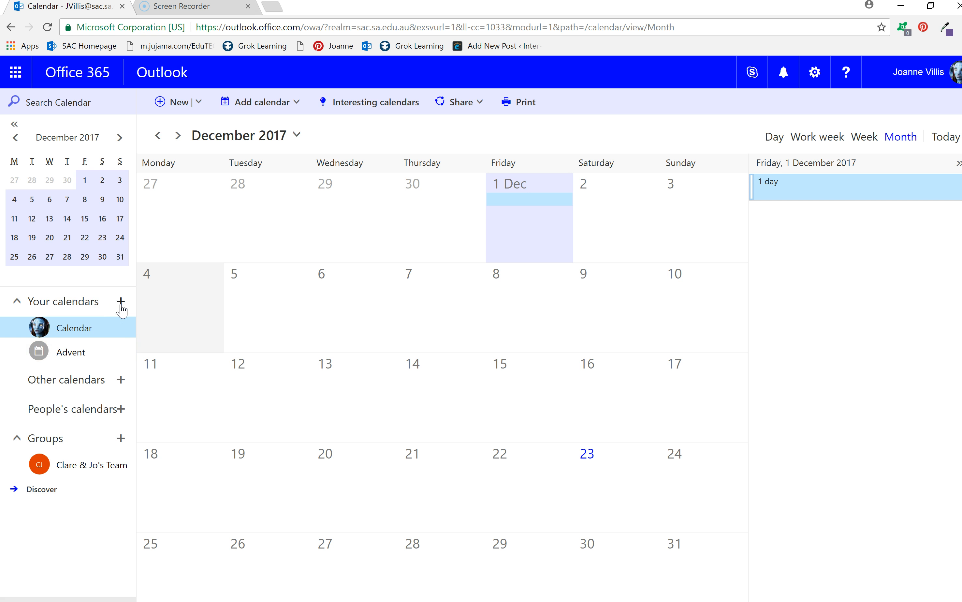
Step: Show the Advent calendar in the December 2017 month view alongside the main calendar
left_click(322, 307)
left_click(72, 353)
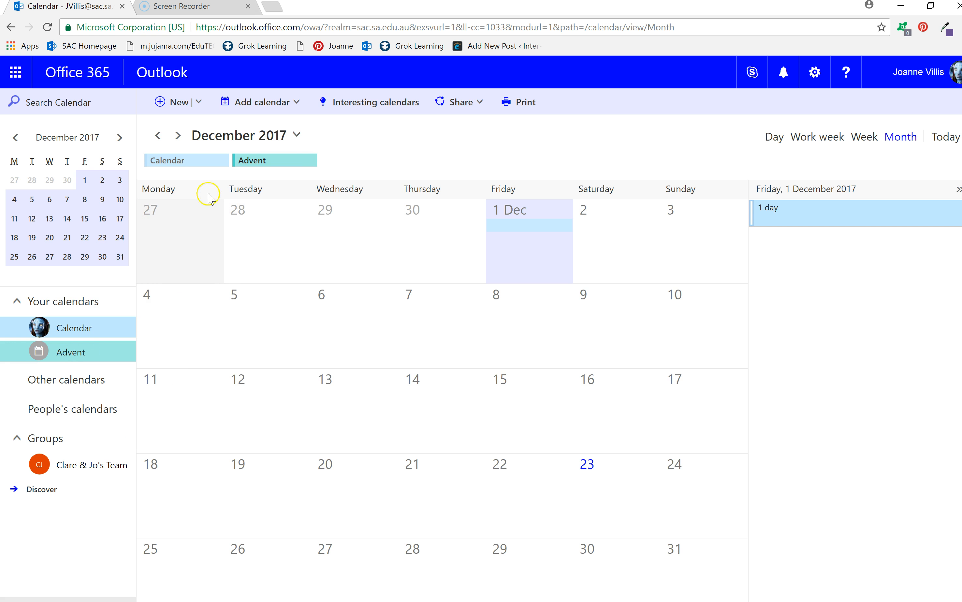
left_click(264, 161)
left_click(365, 526)
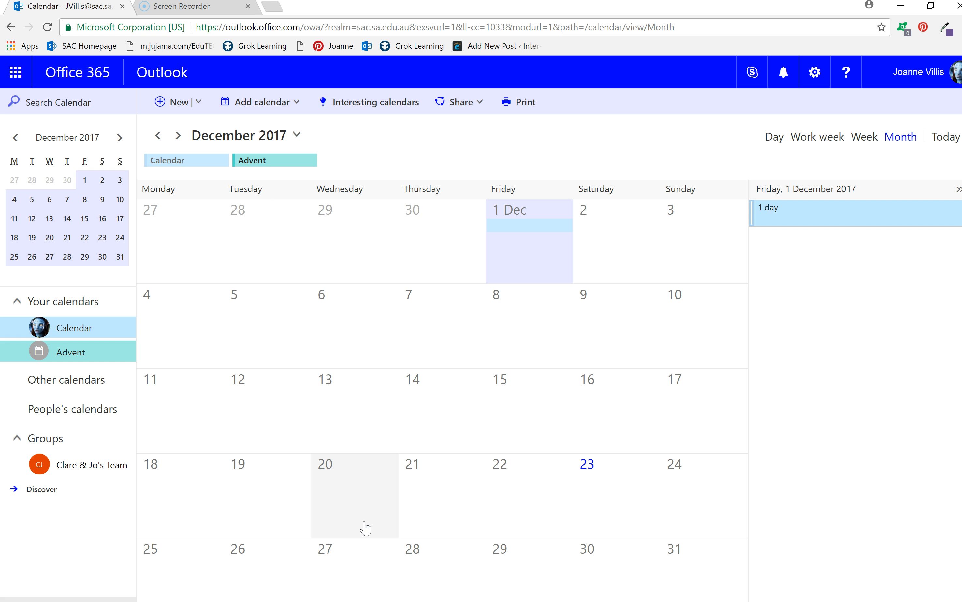
left_click(429, 477)
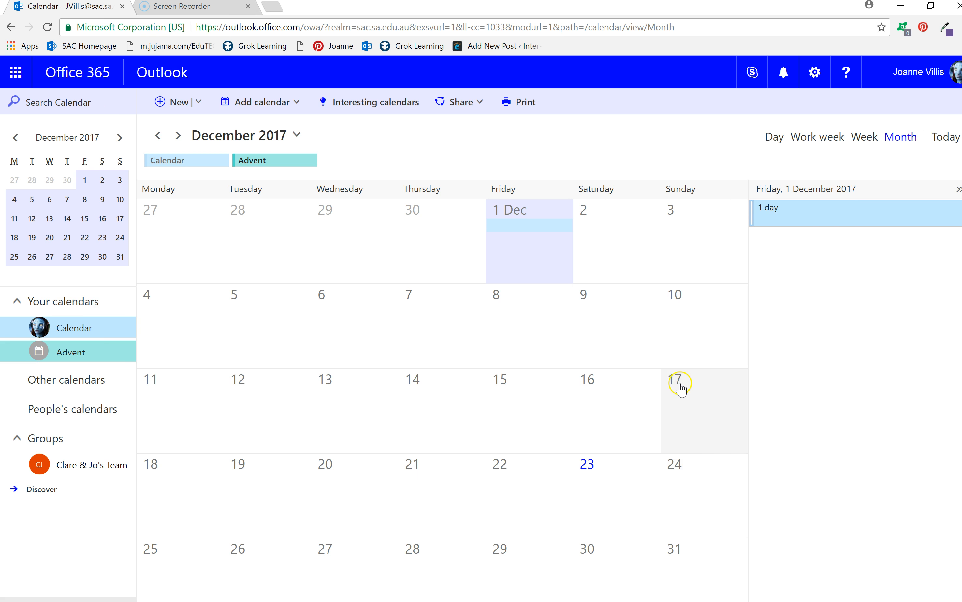
Step: Add an all-day event titled Violet Candle HOPE on Sunday 3 December 2017 with Purple Category and save it
right_click(714, 271)
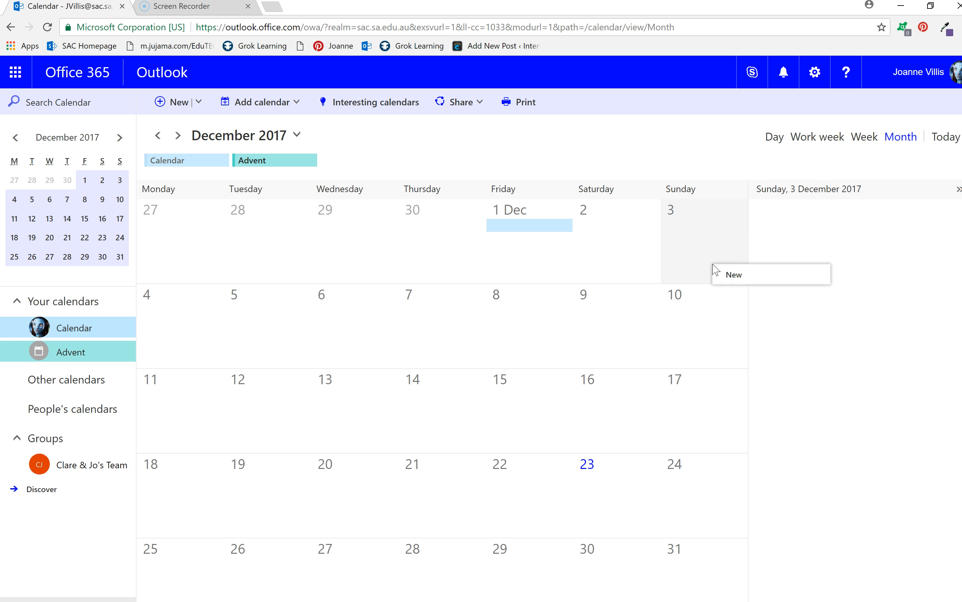
left_click(733, 279)
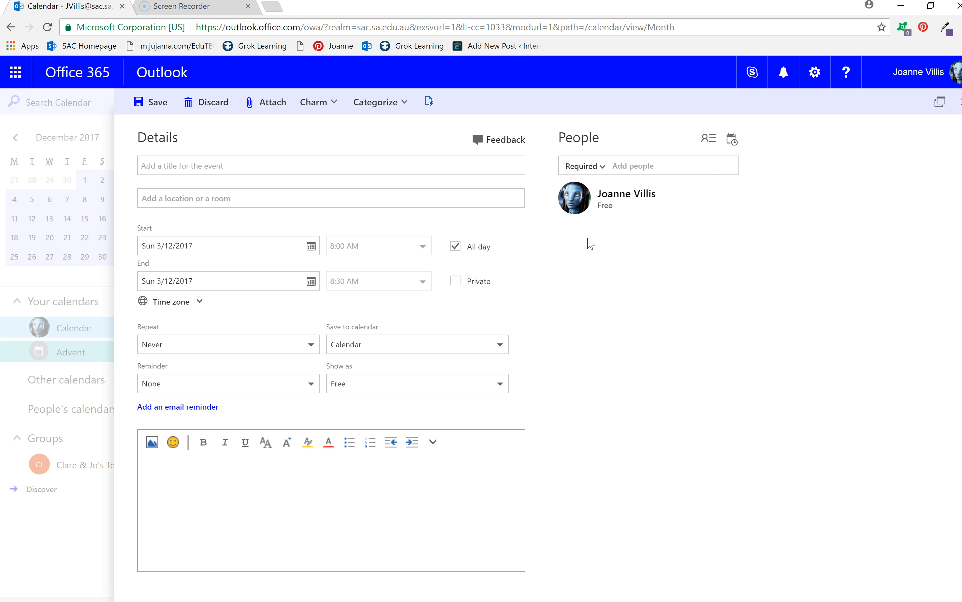
type("Violet Candle HOPE")
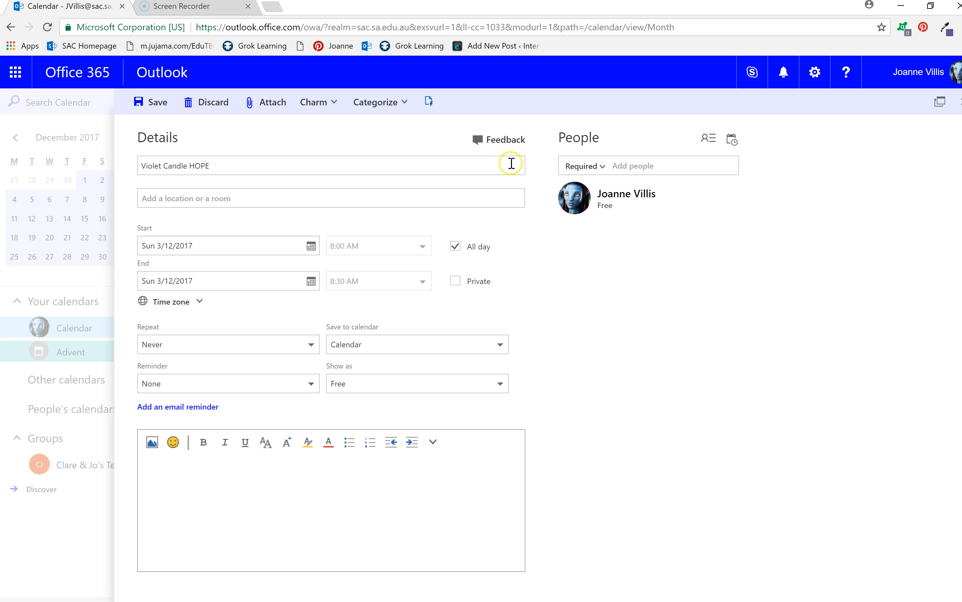
left_click(403, 104)
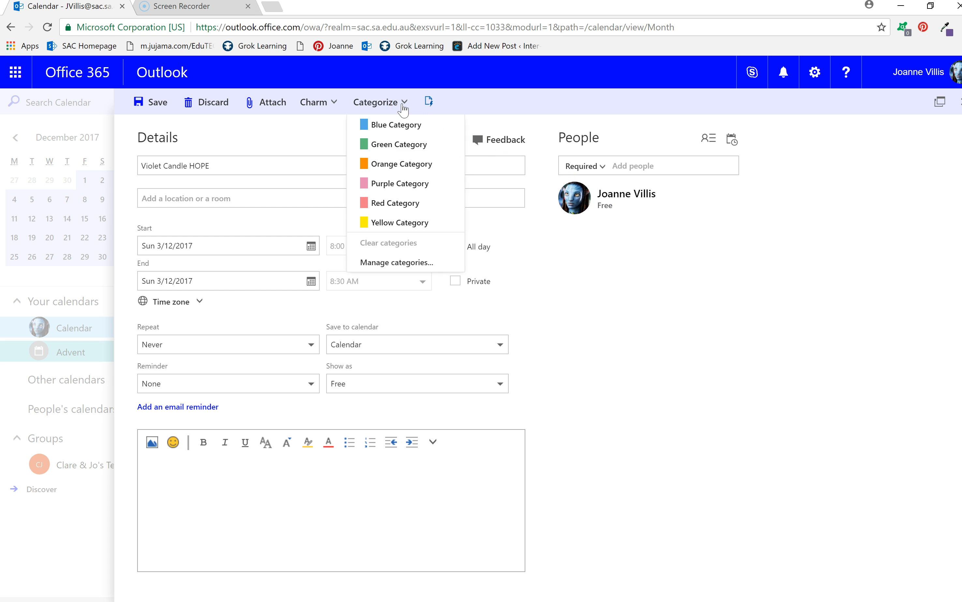
left_click(400, 180)
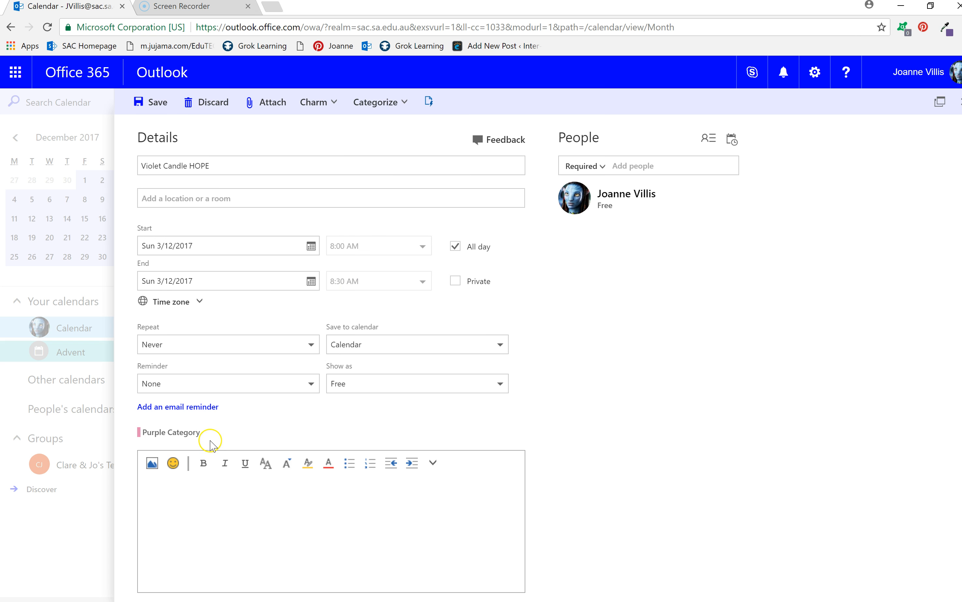
left_click(155, 107)
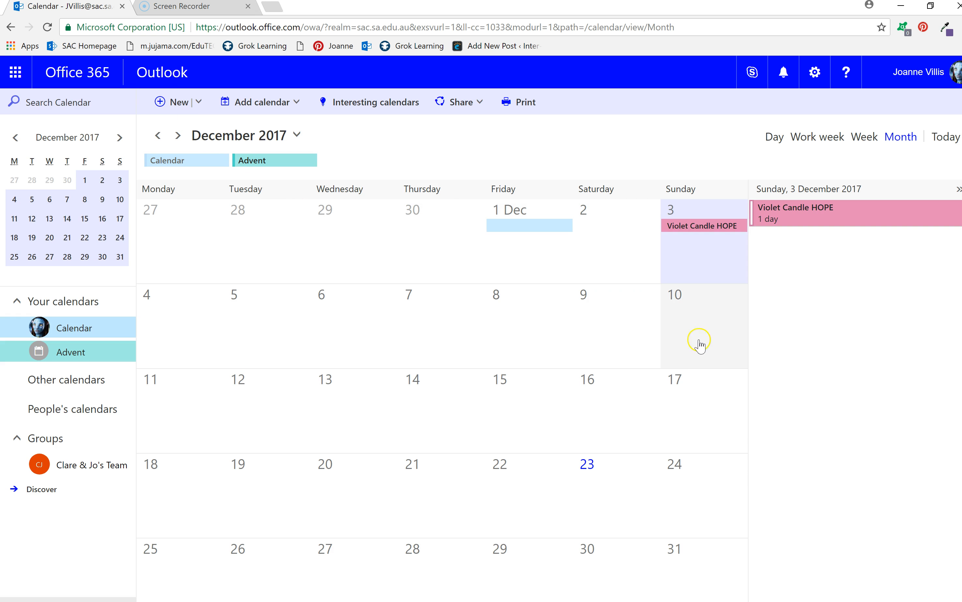
Step: Add an all-day event titled Violet Candle Peace on Sunday 10 December 2017 with Purple Category and save it
right_click(713, 352)
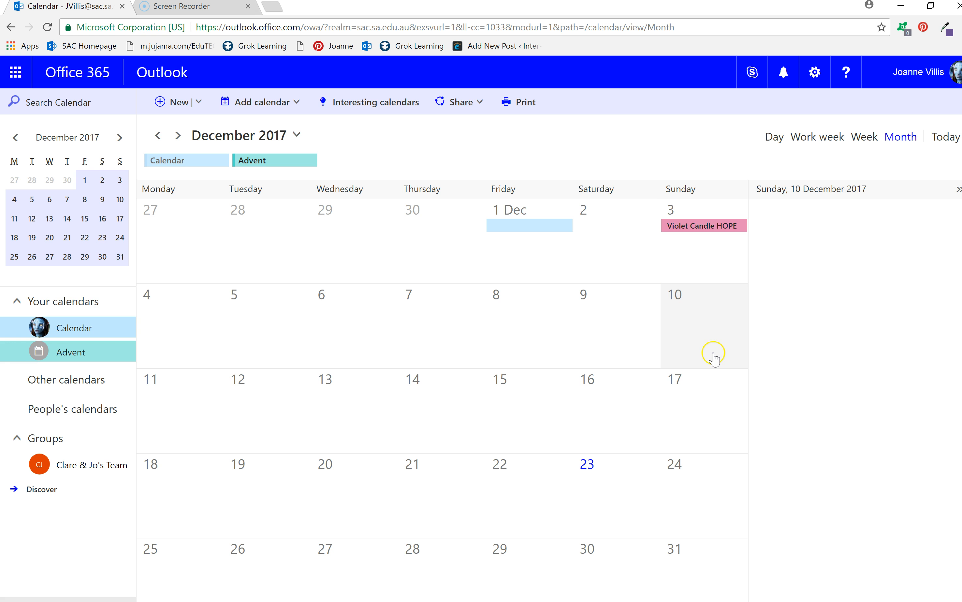
left_click(725, 364)
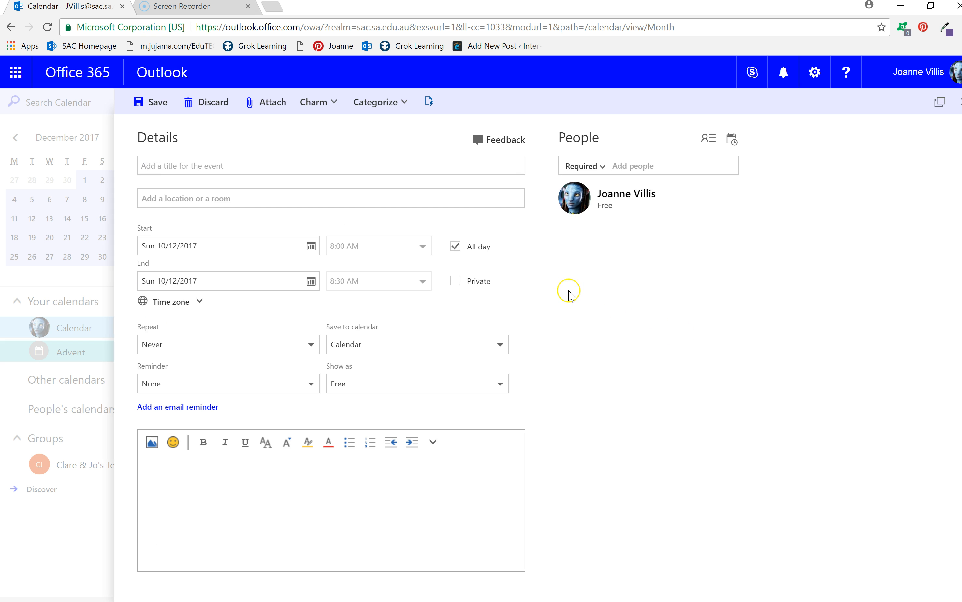
left_click(572, 297)
type("Violet")
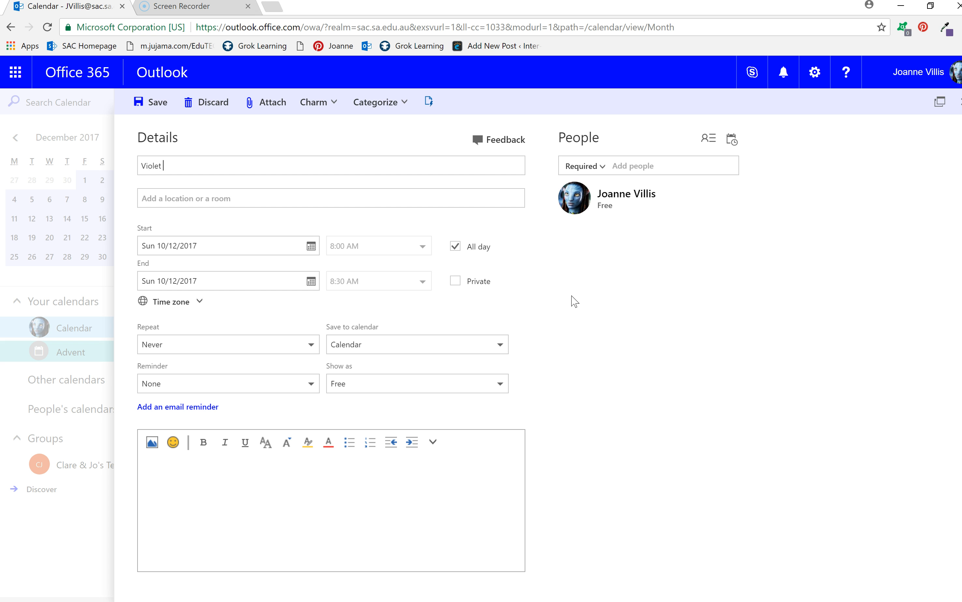
key("BackSpace")
key("BackSpace")
key("BackSpace")
key("BackSpace")
key("BackSpace")
key("BackSpace")
type("iolet Candle Peace")
left_click(399, 104)
left_click(400, 184)
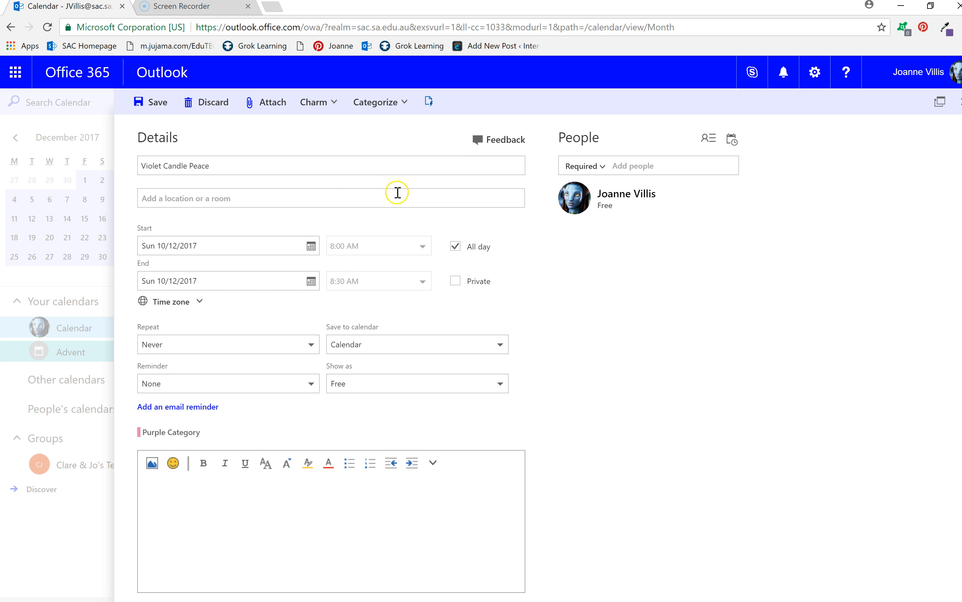
left_click(156, 102)
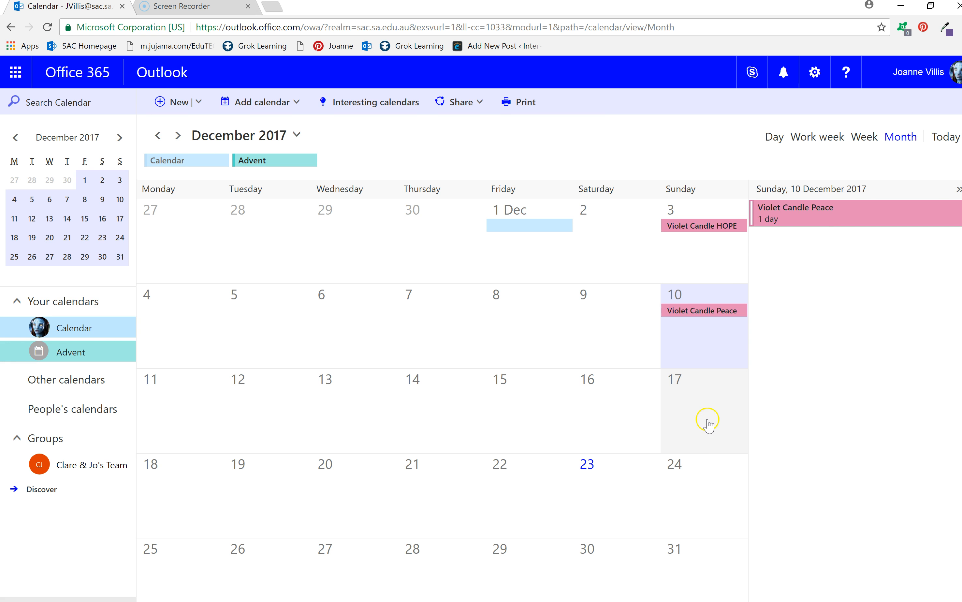
Step: Add an all-day event titled Pink Candle Joy on Sunday 17 December 2017 with Red Category and save it
left_click(718, 438)
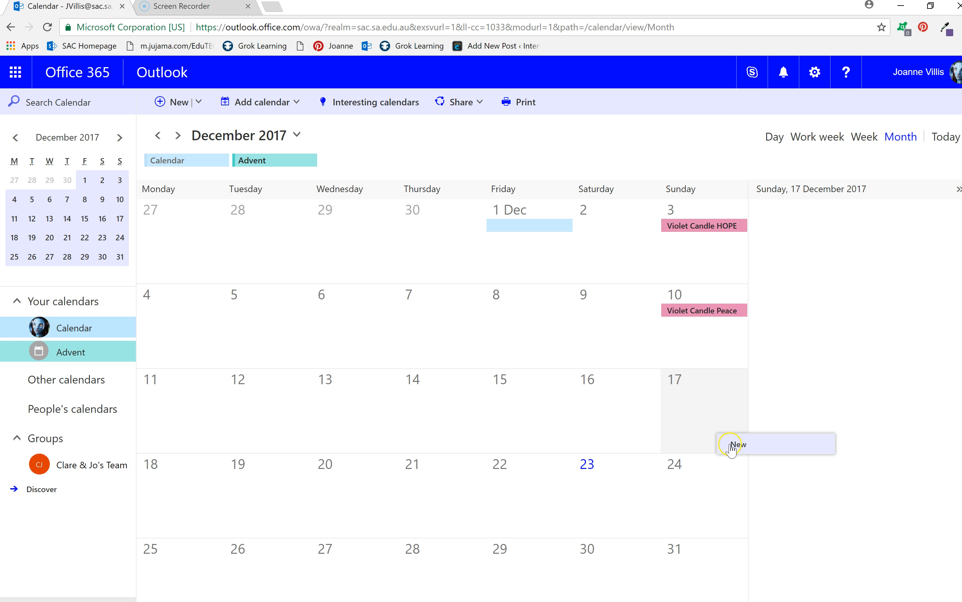
left_click(732, 445)
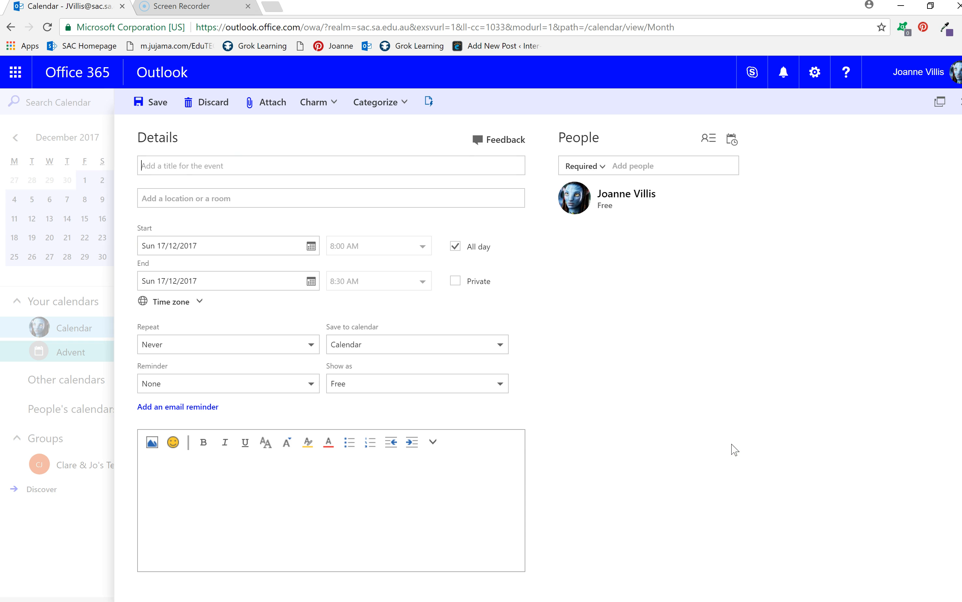
type("Pink Cn")
type("ndle Joy")
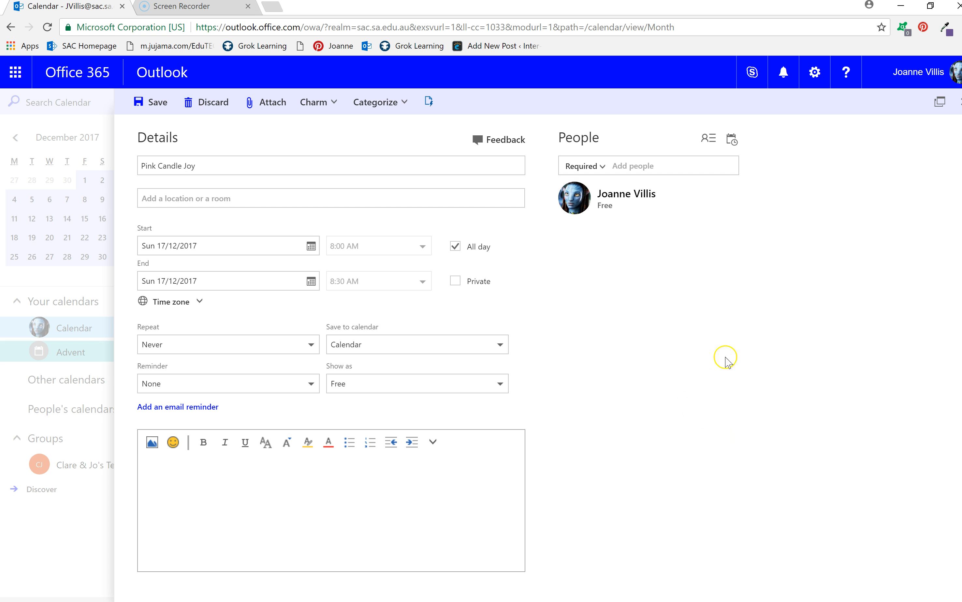
left_click(404, 105)
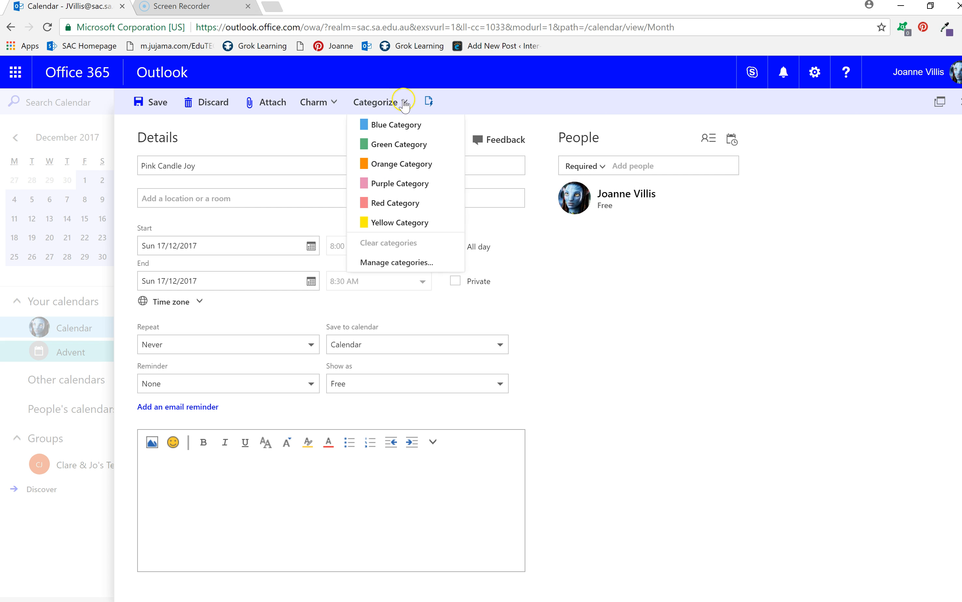
left_click(376, 201)
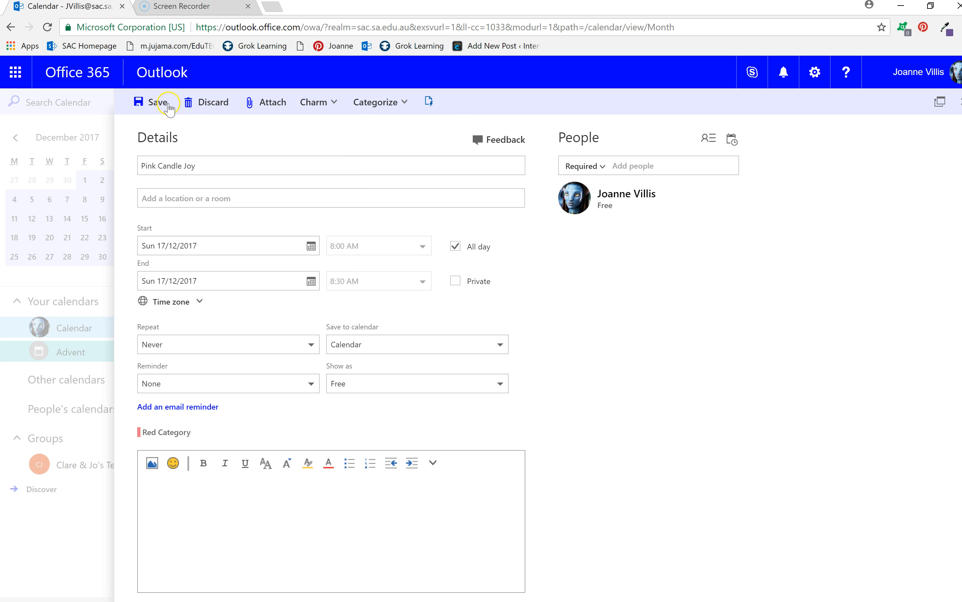
left_click(158, 105)
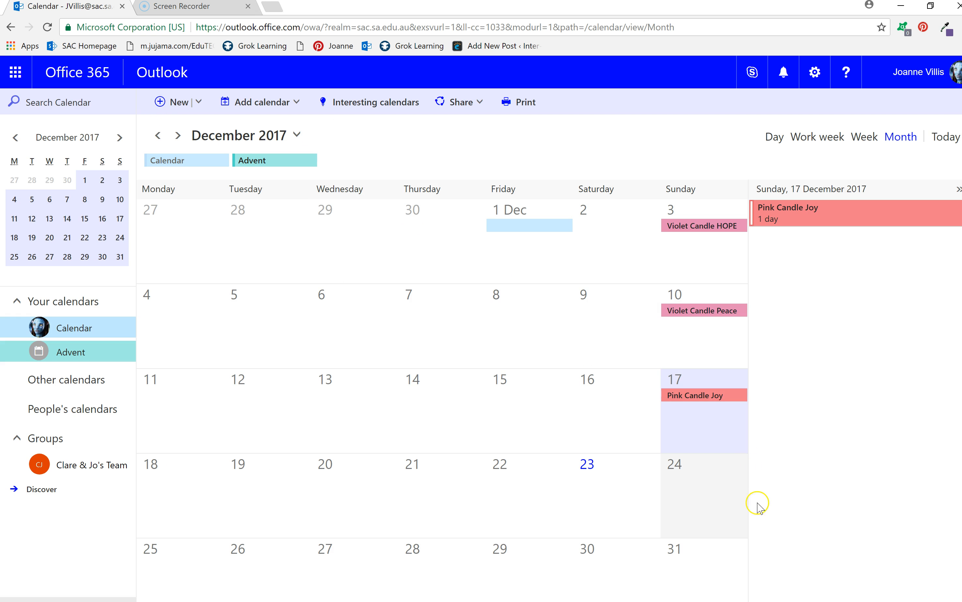
Step: Add an all-day event titled Violet Candle Love on Sunday 24 December 2017 and save it
left_click(724, 531)
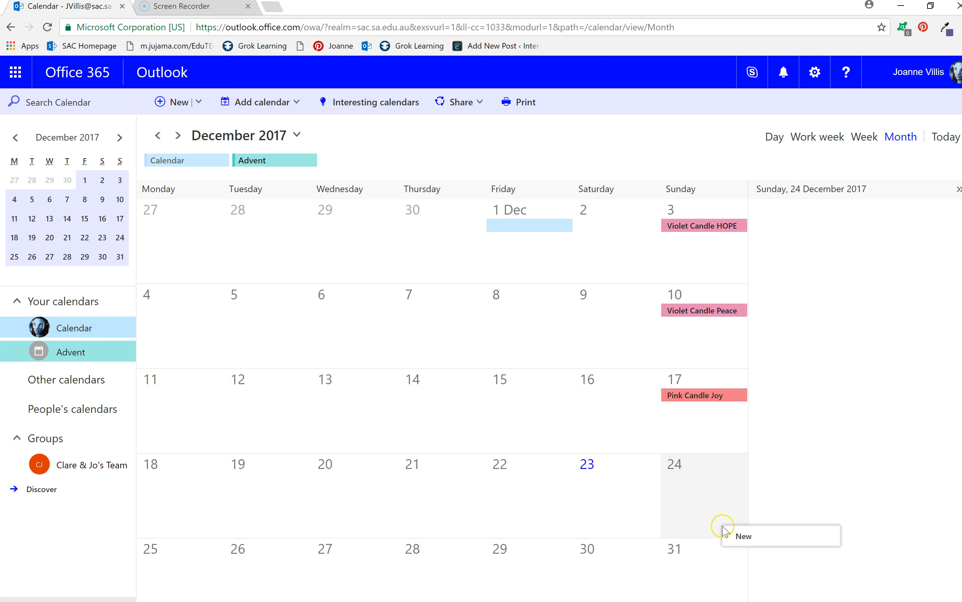
left_click(736, 538)
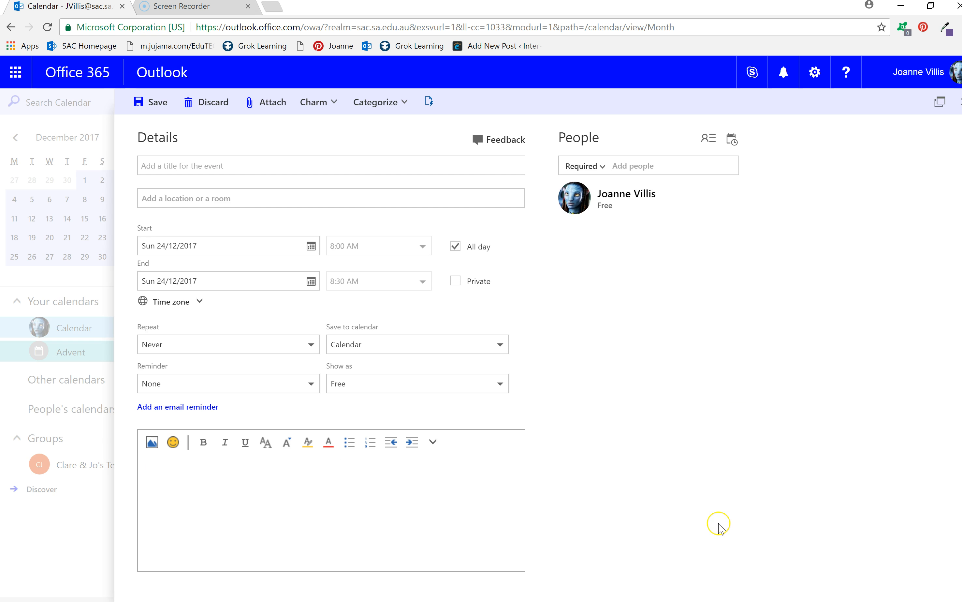
type("Violet Candle Love")
left_click(155, 103)
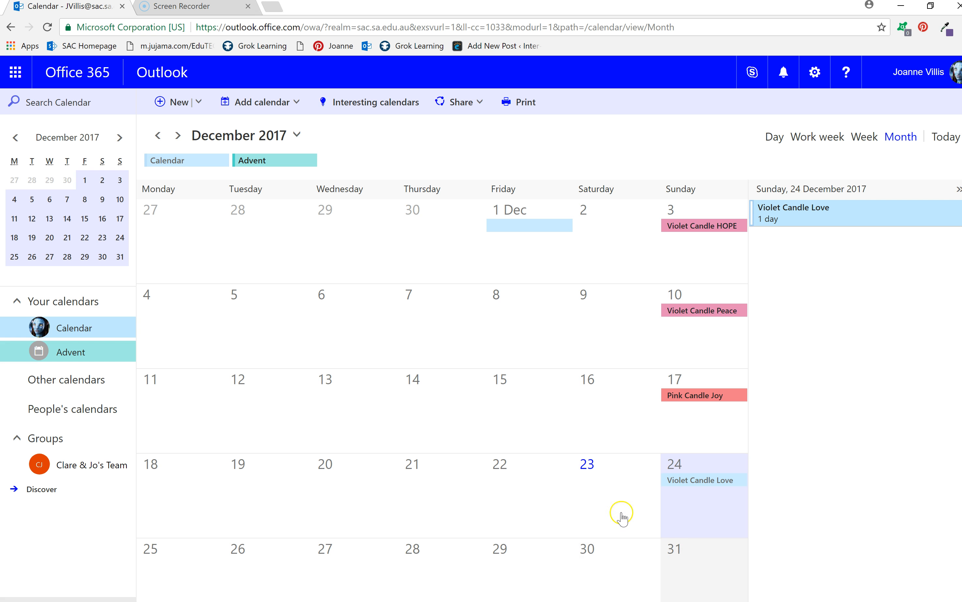
Step: Edit the Violet Candle Love event to assign Purple Category and save the change
left_click(625, 503)
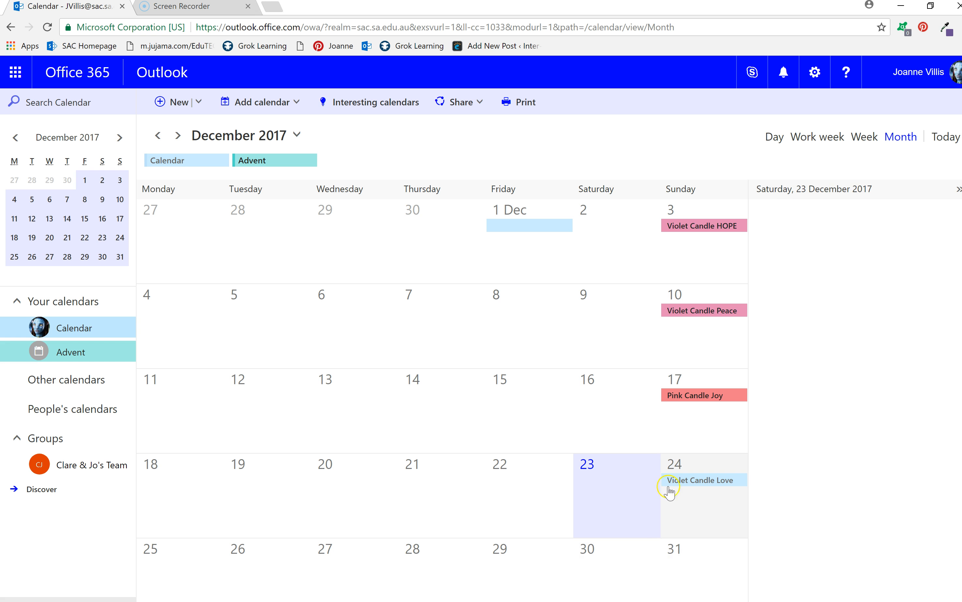
left_click(684, 484)
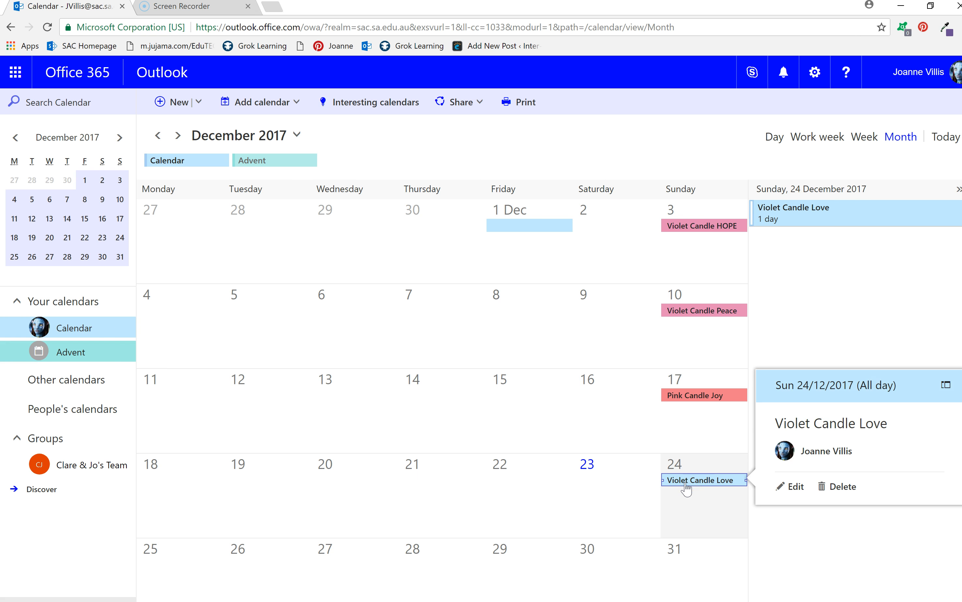
left_click(790, 493)
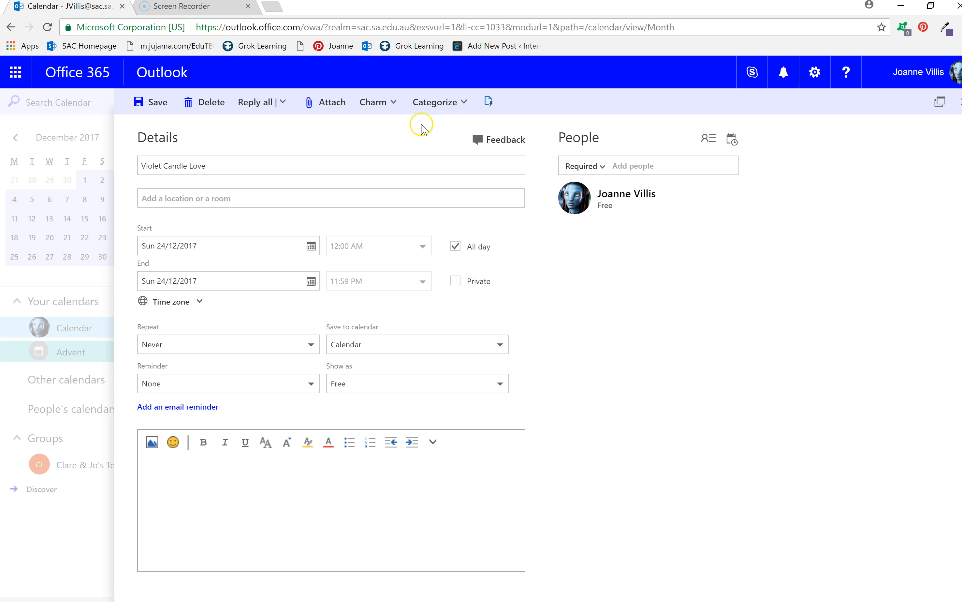
left_click(463, 102)
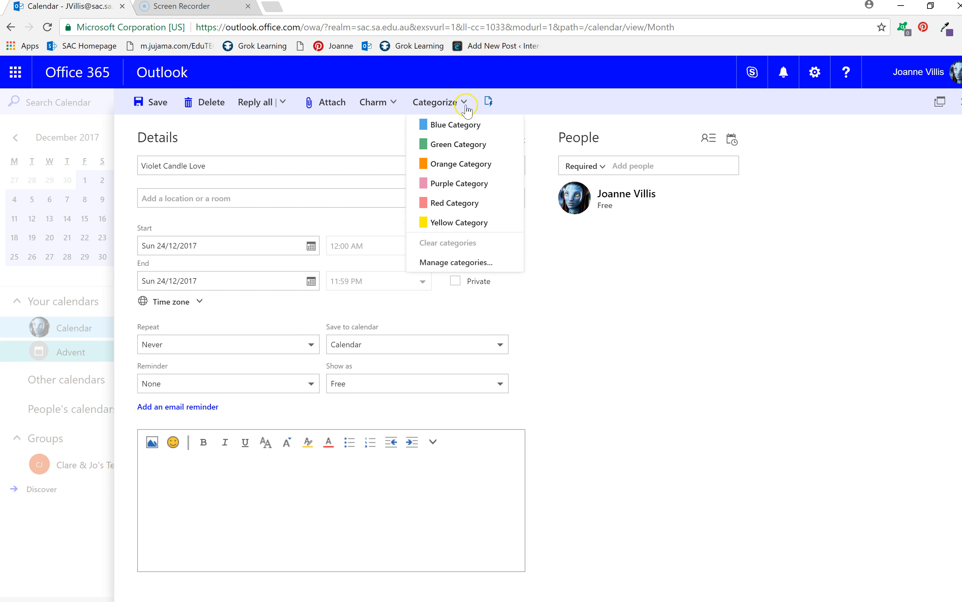
left_click(458, 184)
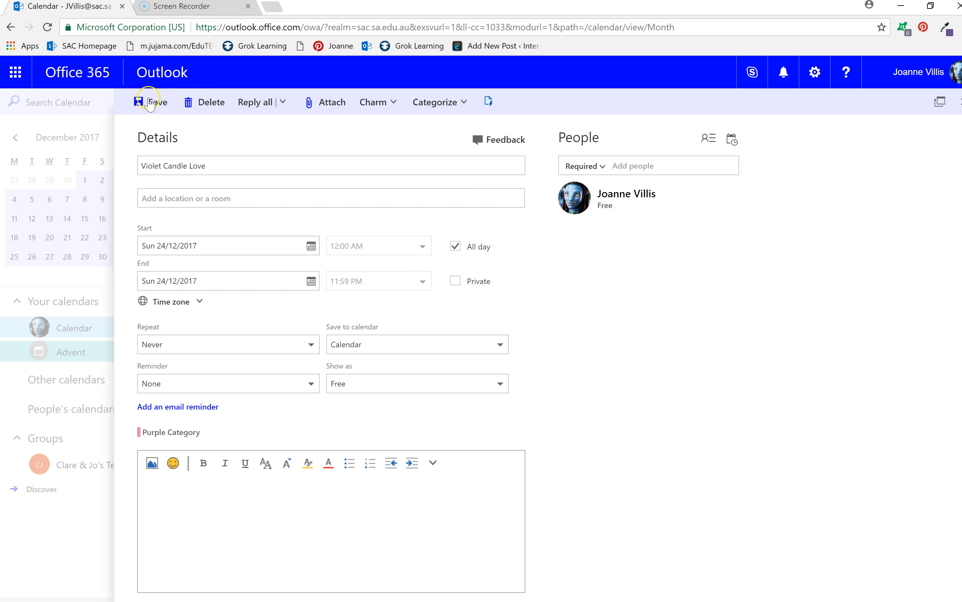
left_click(149, 103)
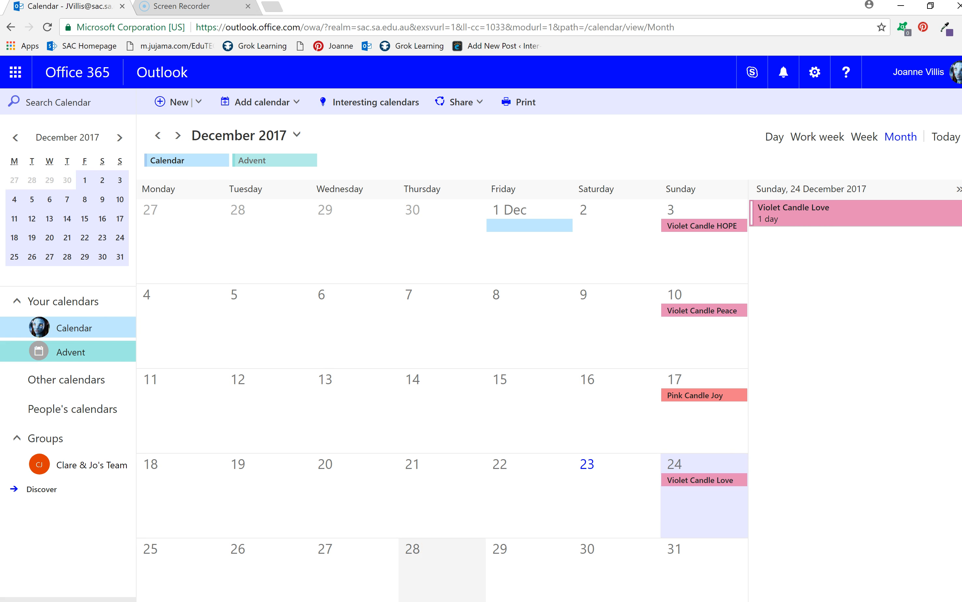
Step: Switch to the Word document Advent_Make_Calendar_Assignment_2 to review the assignment's requirements
key("alt+Tab")
left_click(448, 591)
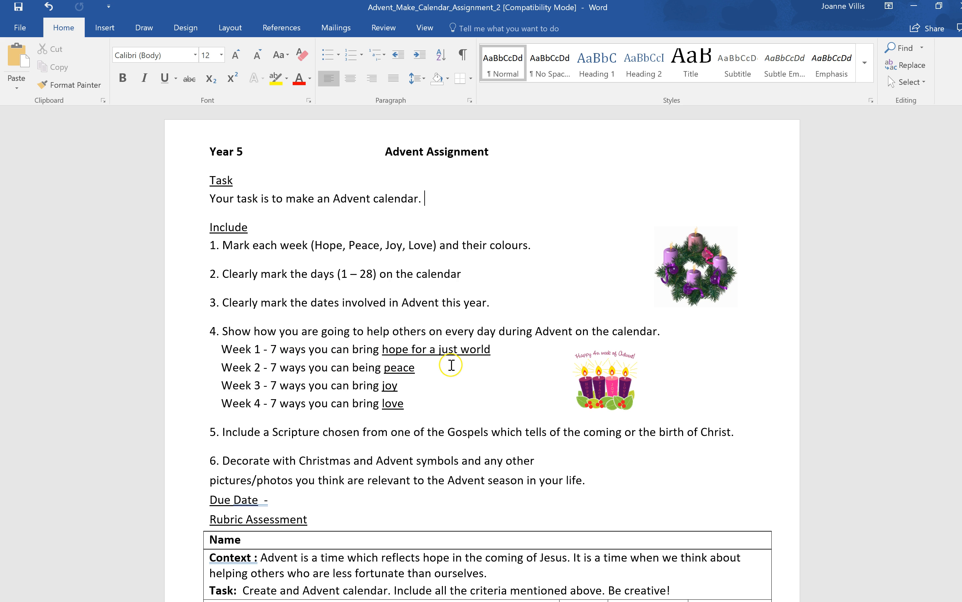
Step: Switch back to the Outlook calendar and create an all-day event titled Pray for justice on Sunday 3 December 2017 with Purple Category
left_click(402, 600)
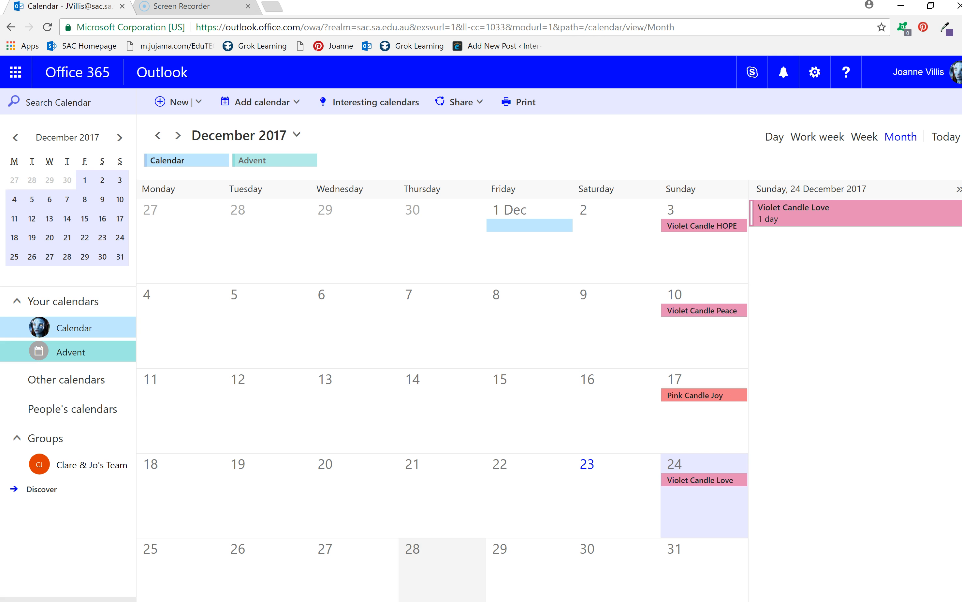
left_click(708, 273)
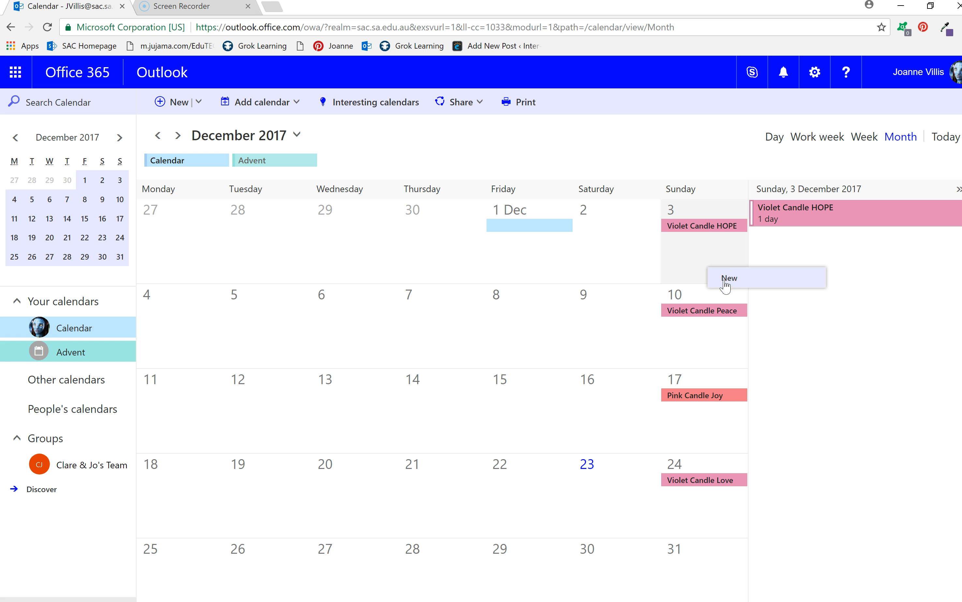
left_click(727, 280)
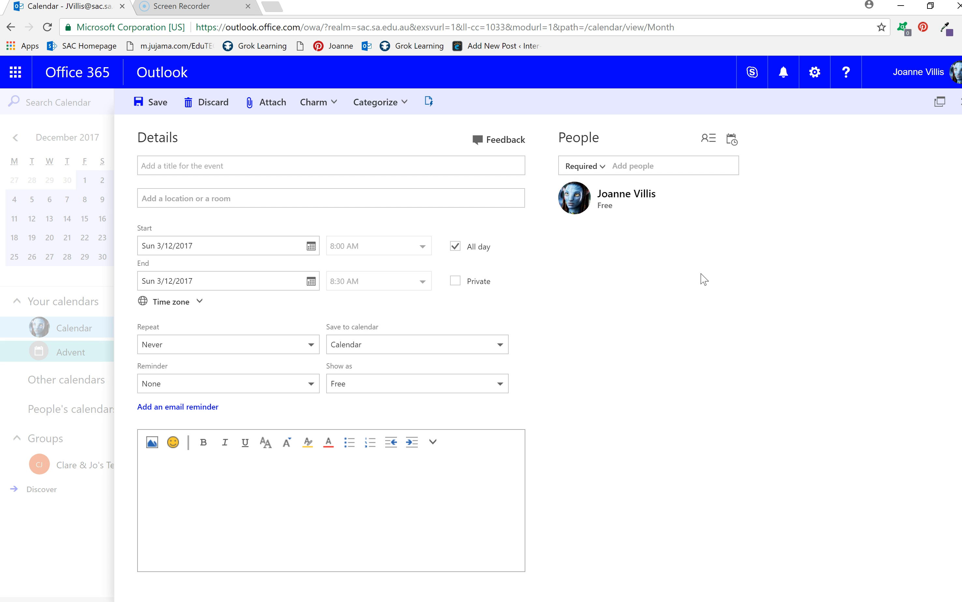
type("Pray for justice")
left_click(404, 105)
left_click(401, 183)
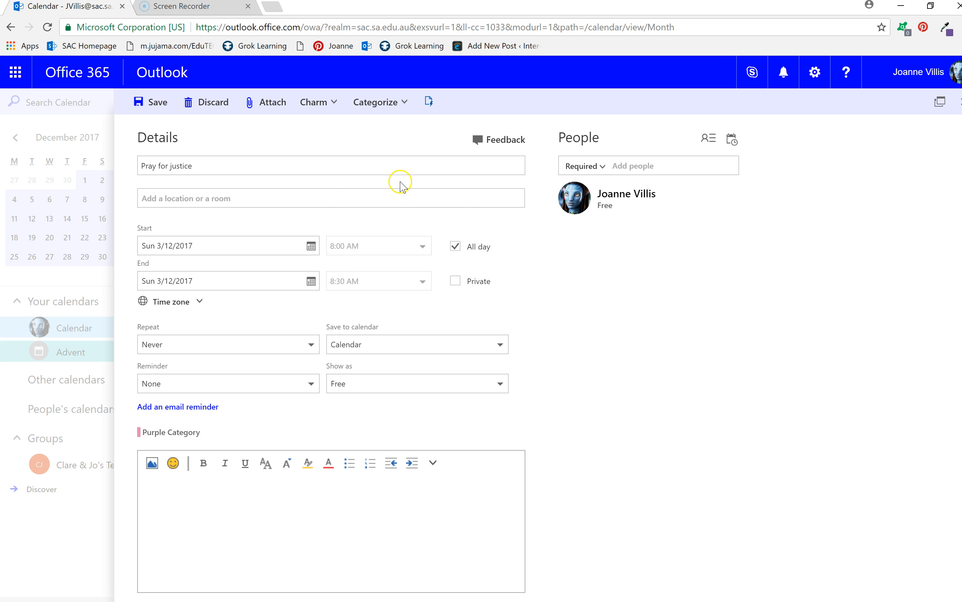
Step: Add a 1 day email reminder to Me with the message Pray for justice, and save the event
left_click(212, 413)
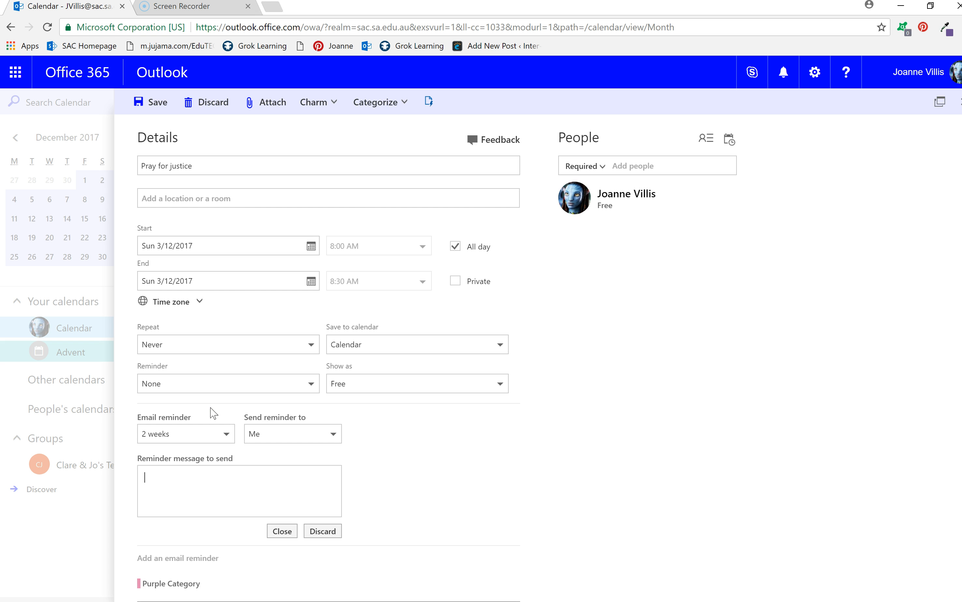
left_click(225, 434)
left_click(245, 436)
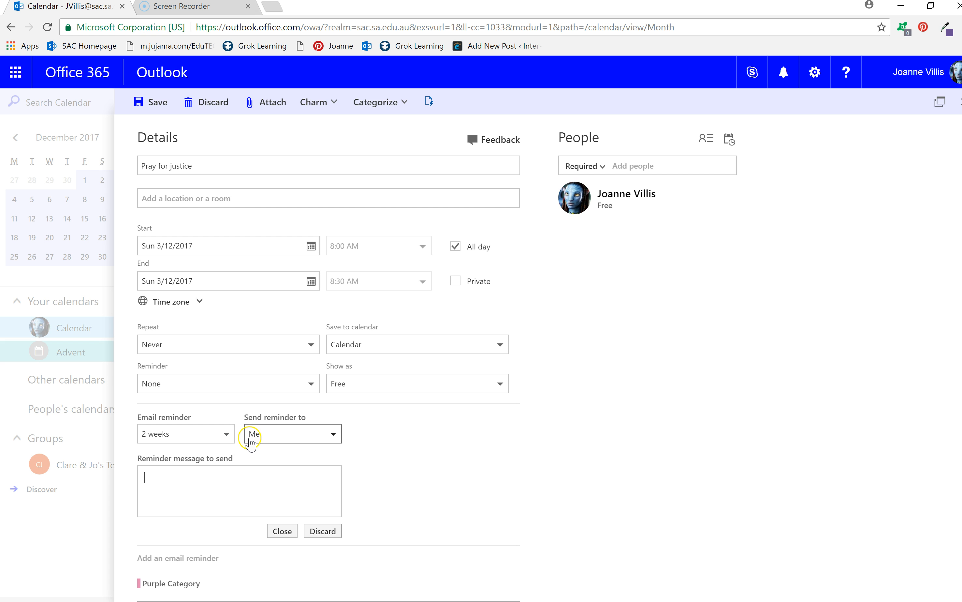
left_click(227, 438)
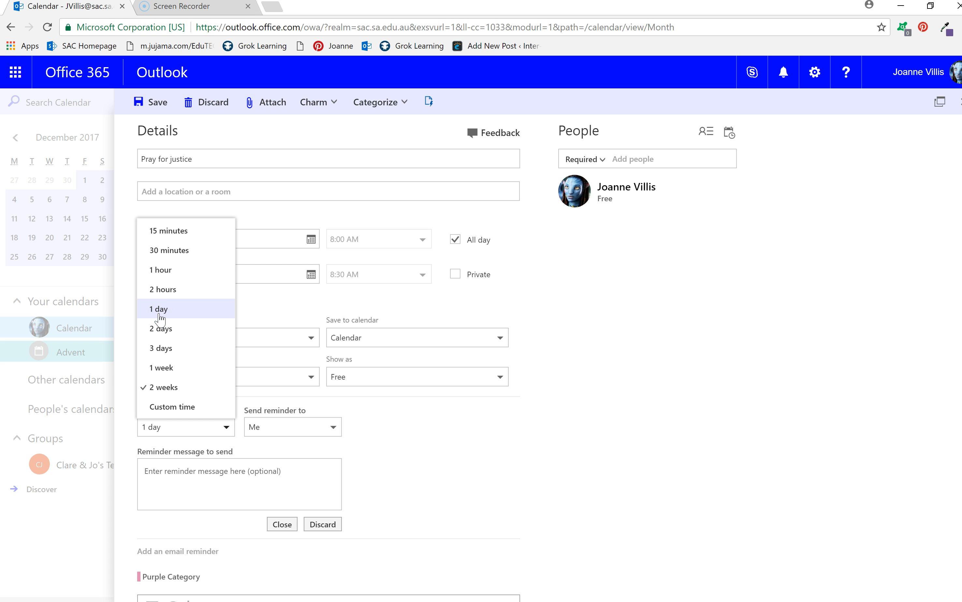
left_click(160, 315)
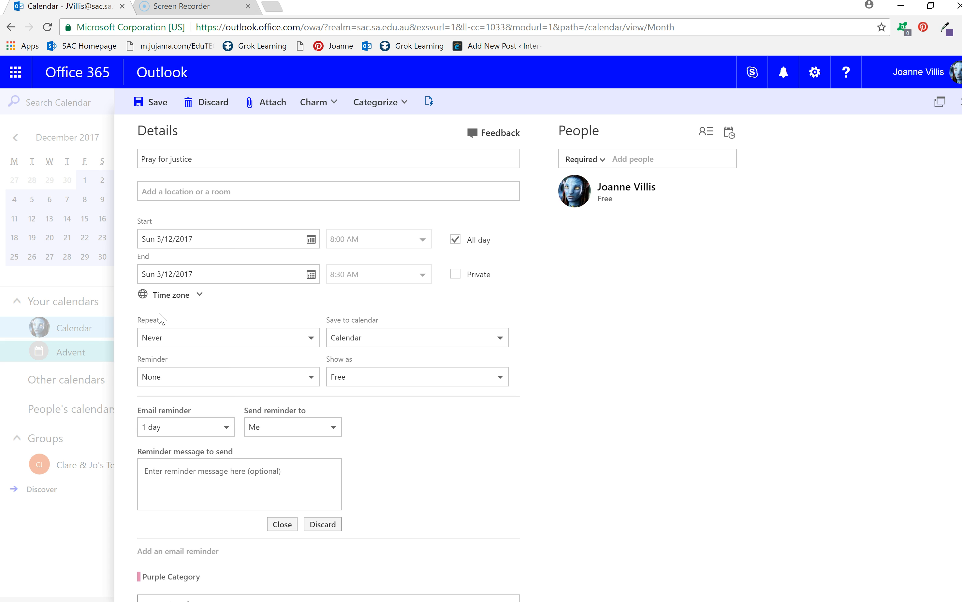
left_click(182, 468)
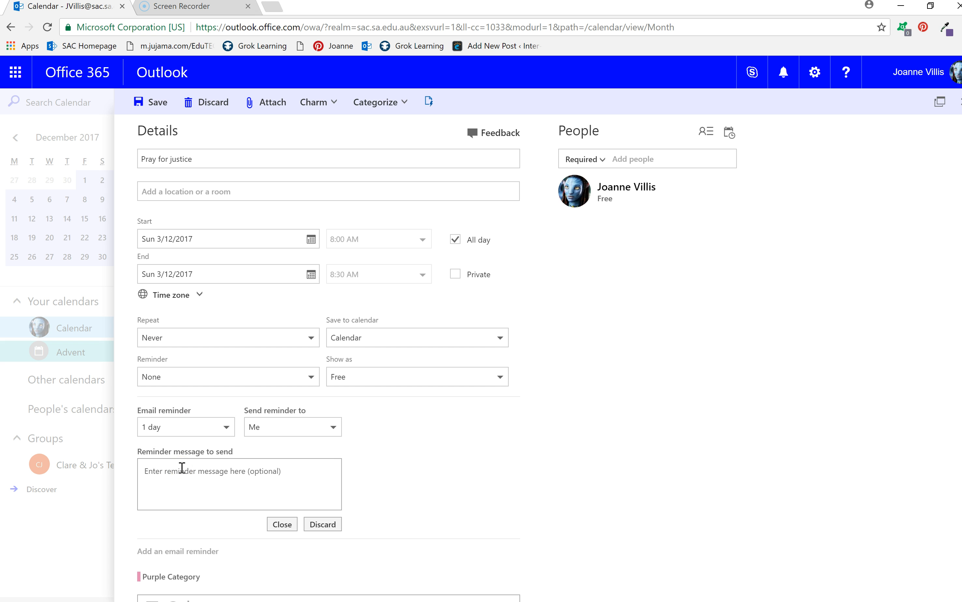
left_click(183, 472)
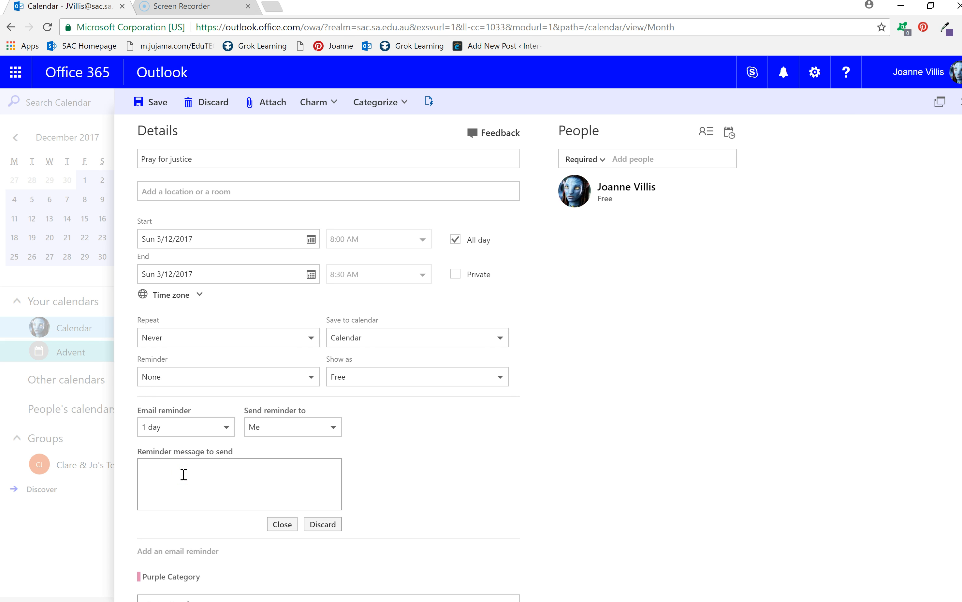
type("Pray for justice")
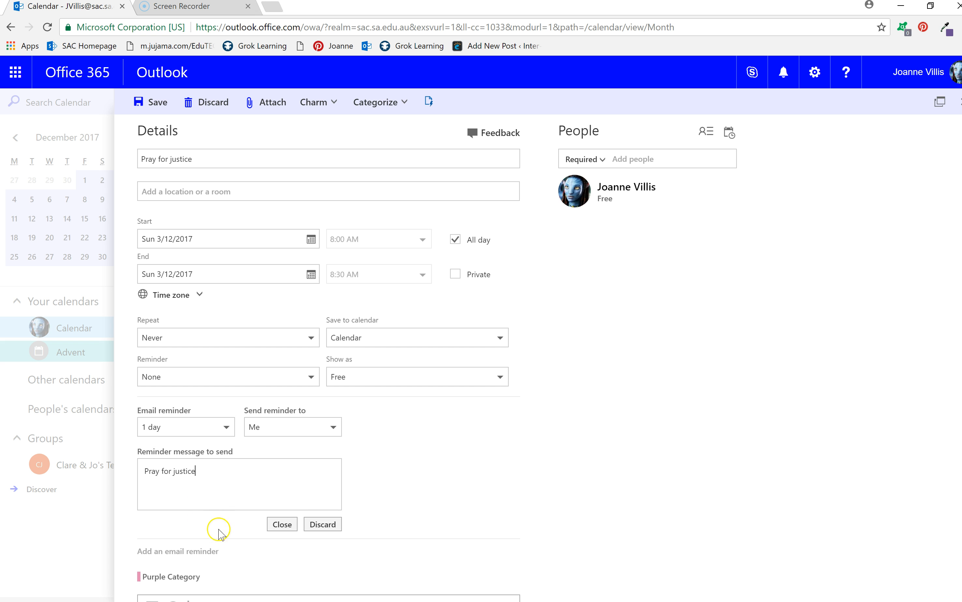
left_click(274, 524)
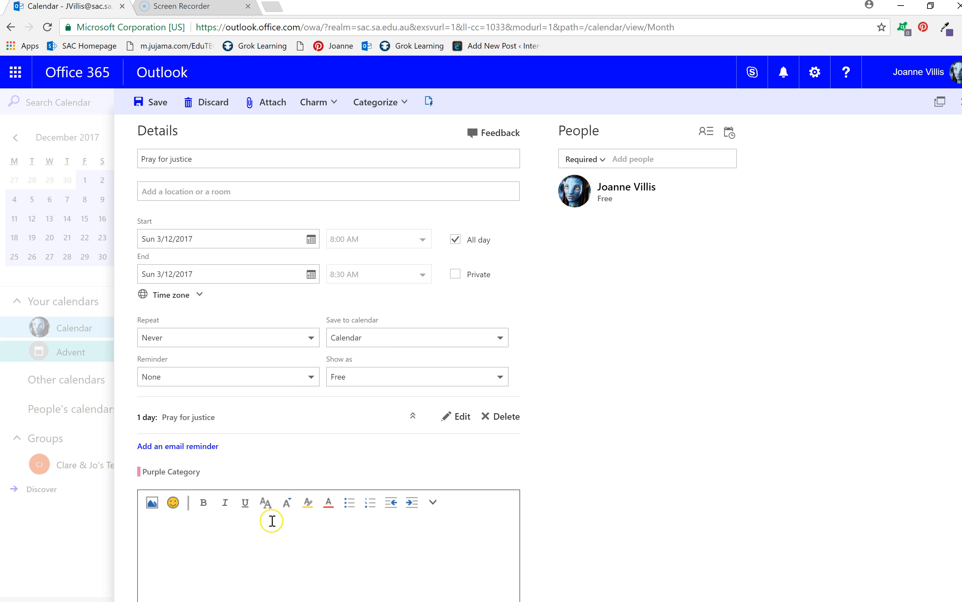
left_click(156, 102)
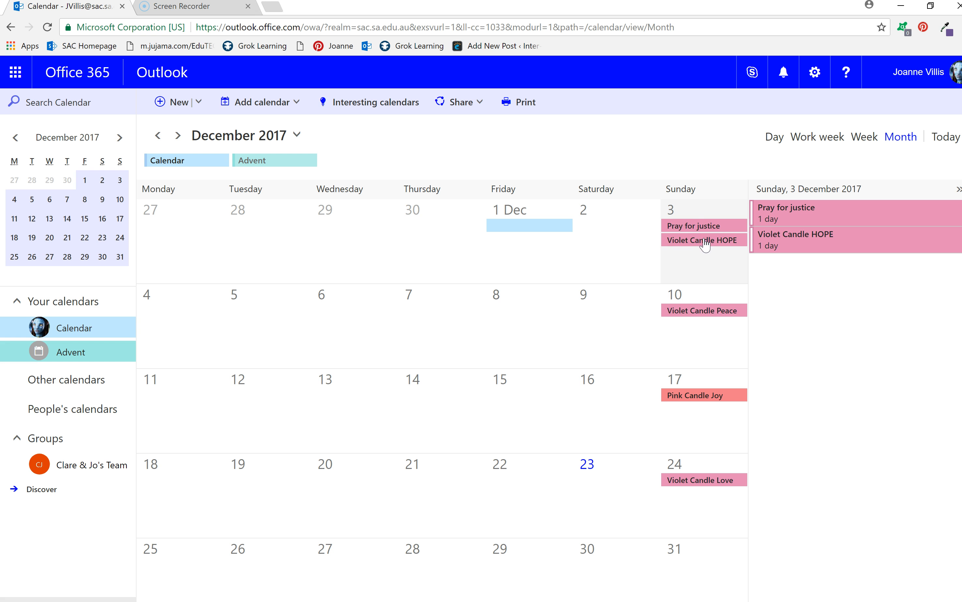
Step: Create an all-day event titled Donate to charity on Monday 4 December 2017 with Purple Category
left_click(190, 356)
left_click(211, 362)
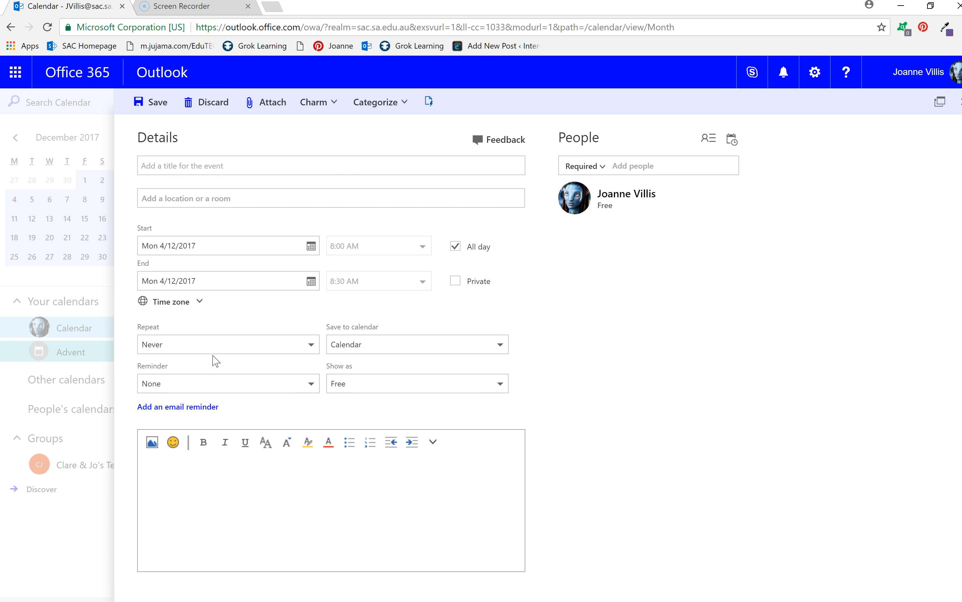
type("Donate to charity")
left_click(403, 104)
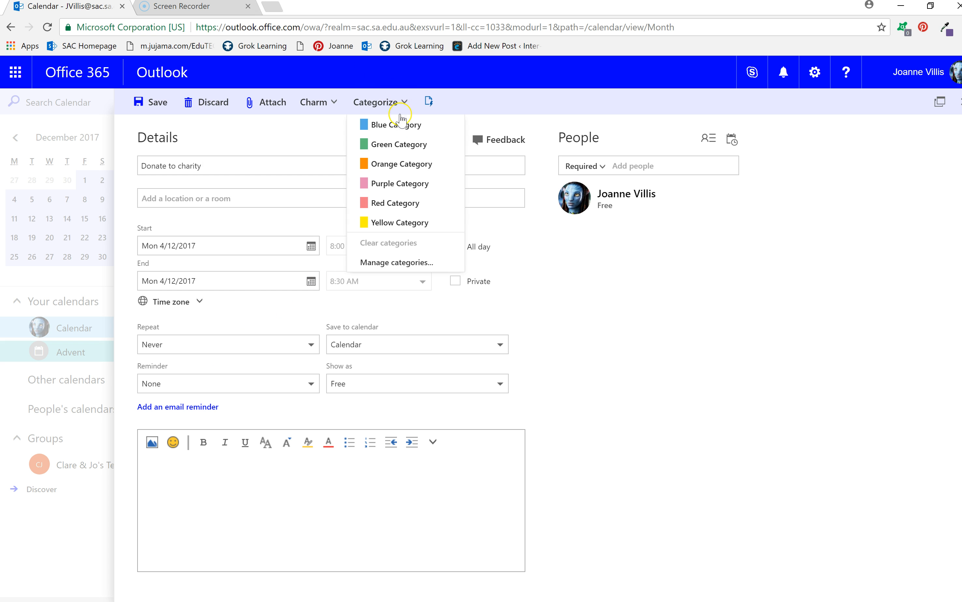
left_click(385, 192)
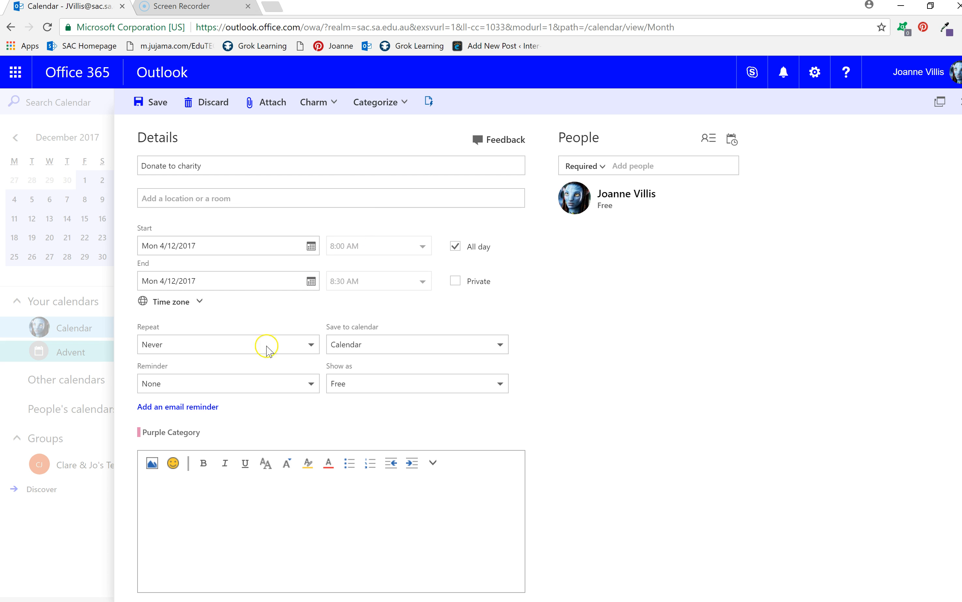
Step: Add a 1 day email reminder to Me with the message Donate to charity, and save the event
left_click(191, 410)
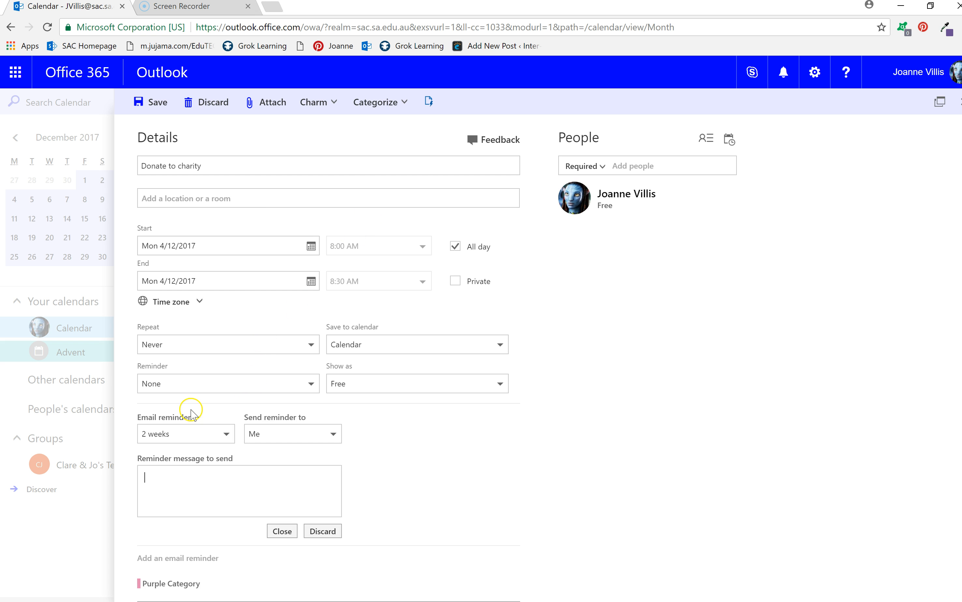
left_click(227, 434)
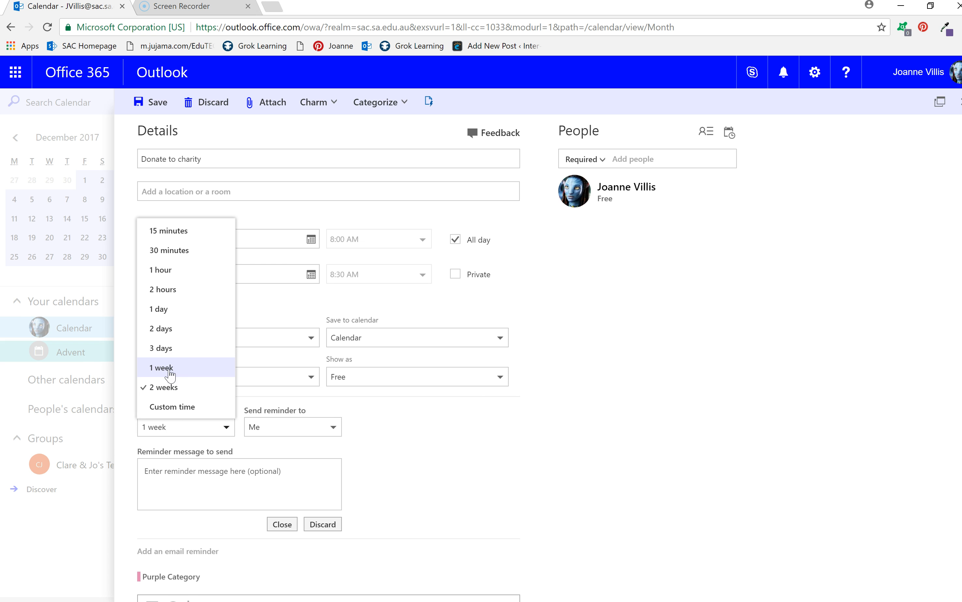
left_click(163, 297)
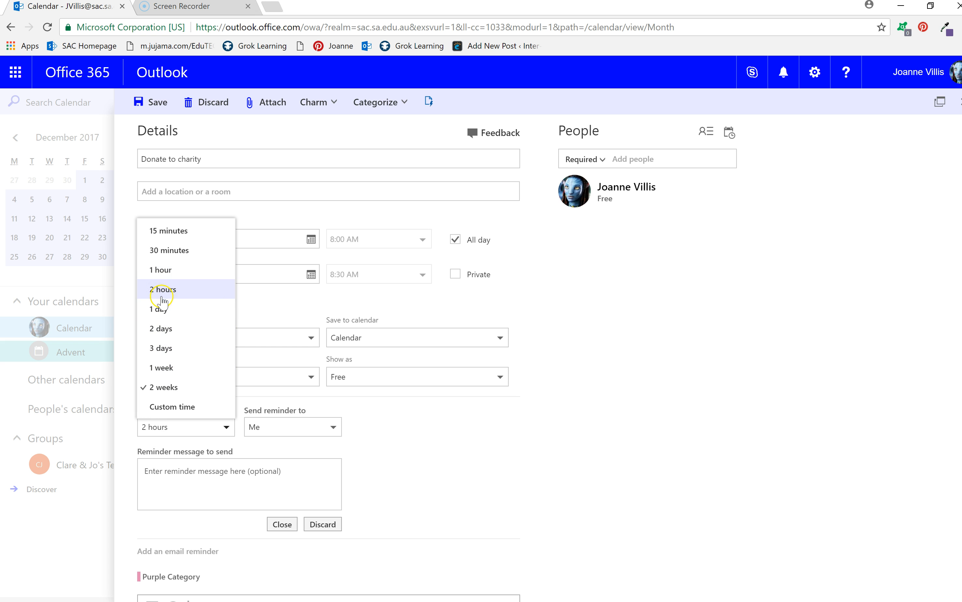
left_click(163, 310)
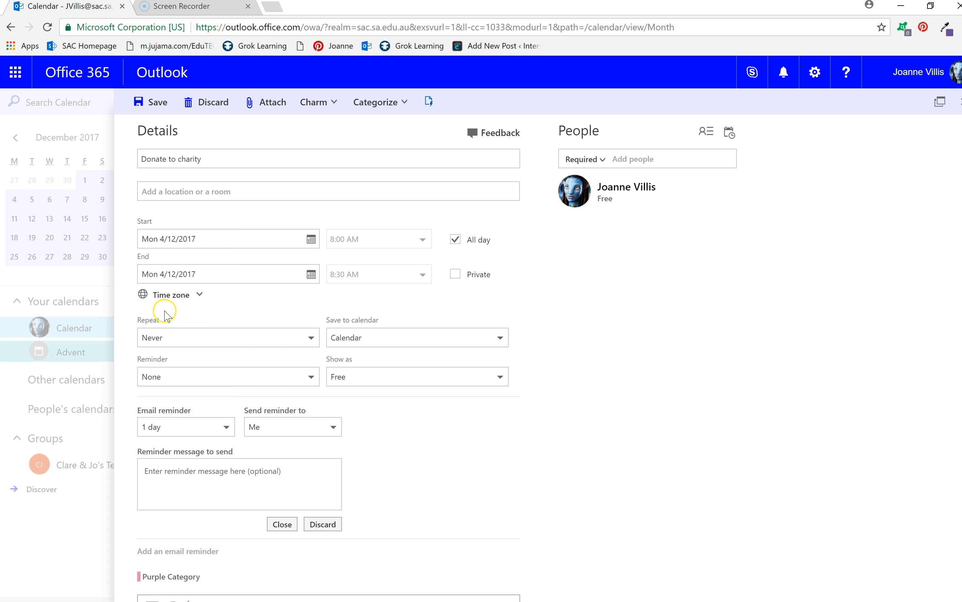
left_click(157, 472)
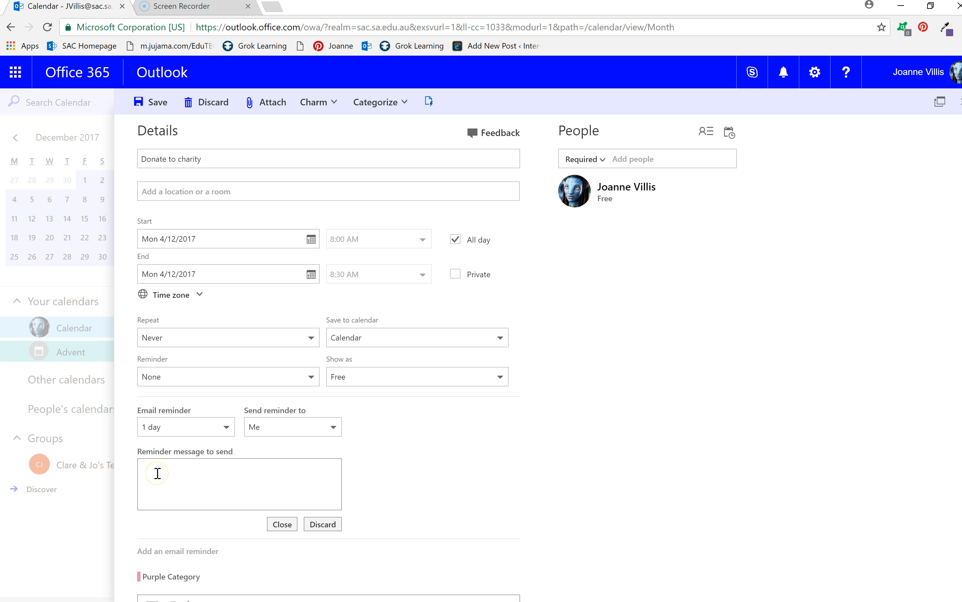
type("Donate to charity")
left_click(221, 528)
left_click(283, 525)
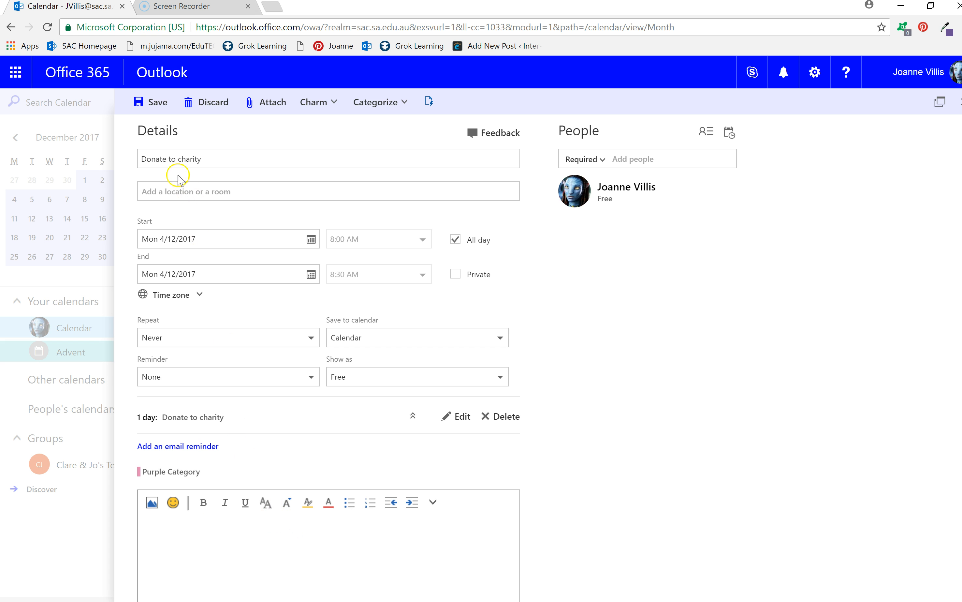
left_click(158, 103)
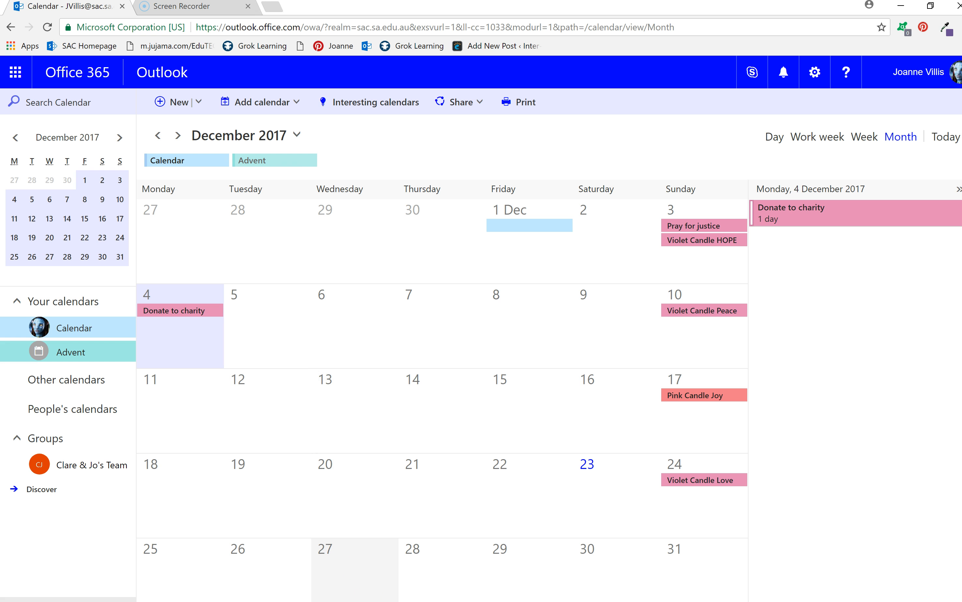
Step: Review the weekly ways of helping others in the Word assignment document, and return to the Outlook calendar
key("alt+Tab")
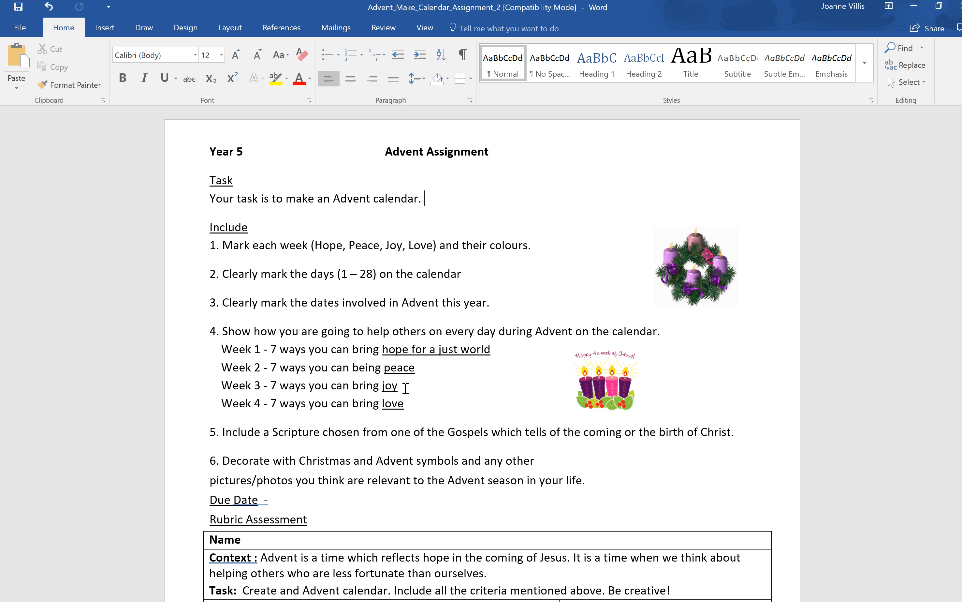
left_click(410, 407)
left_click(355, 600)
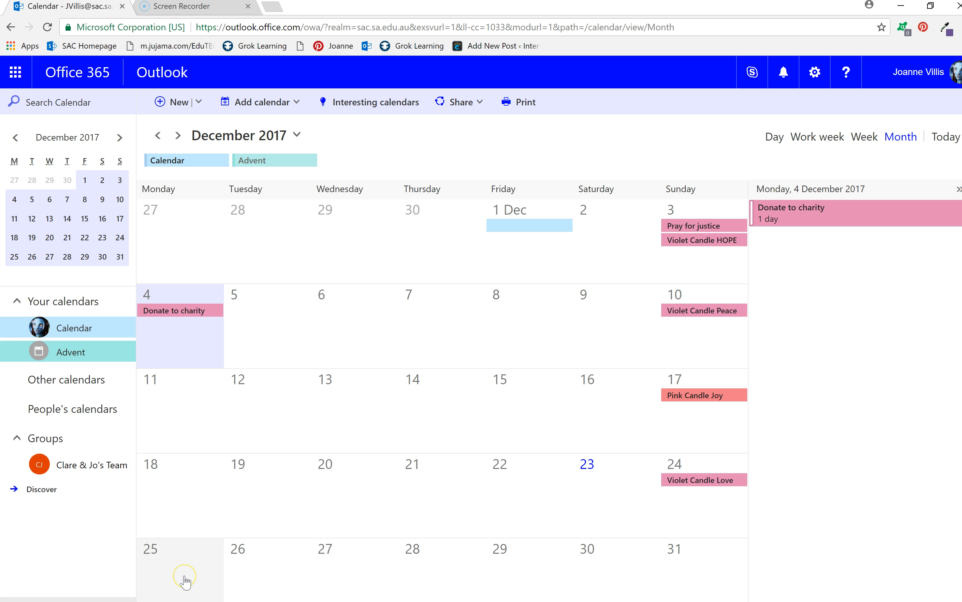